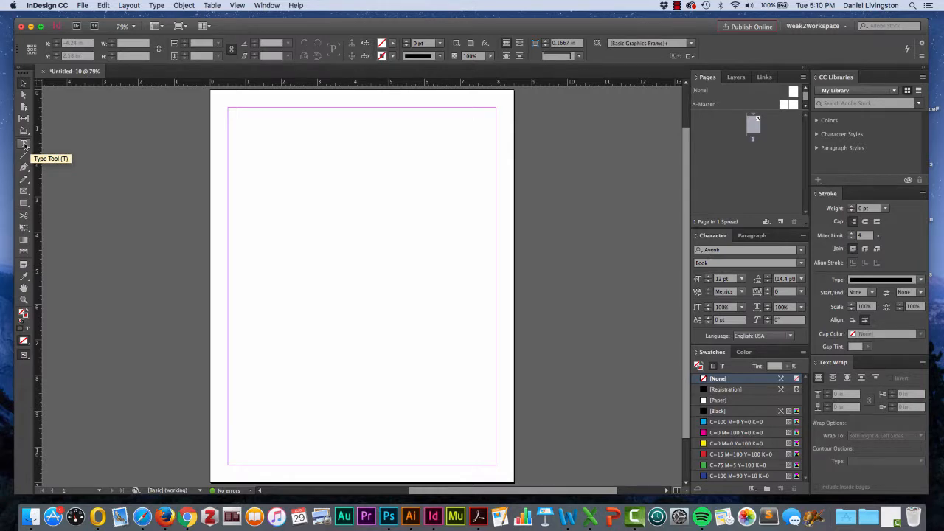
- Draw a text frame about 4.36 in wide and 3.38 in high in the upper part of the page
left_click(24, 145)
left_click(24, 146)
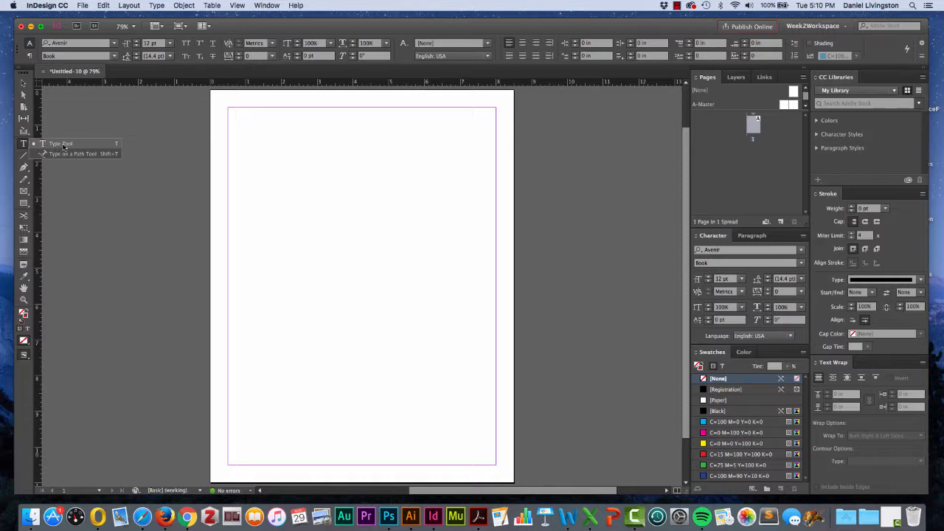
left_click(55, 144)
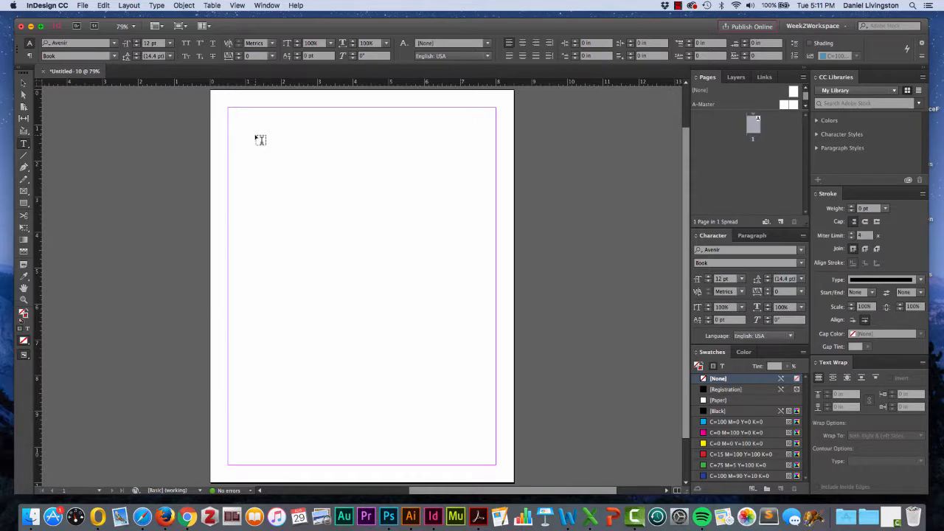
left_click_drag(257, 137, 396, 243)
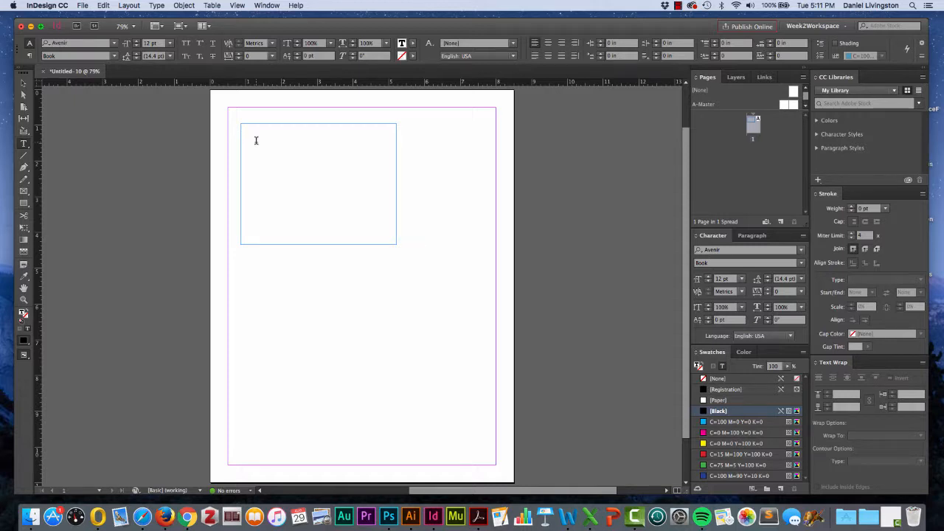
- Enter "This is a text frame." in the frame, followed by a second line introducing the author by first name
type("This is a text frame.")
key("Return")
type("My nam")
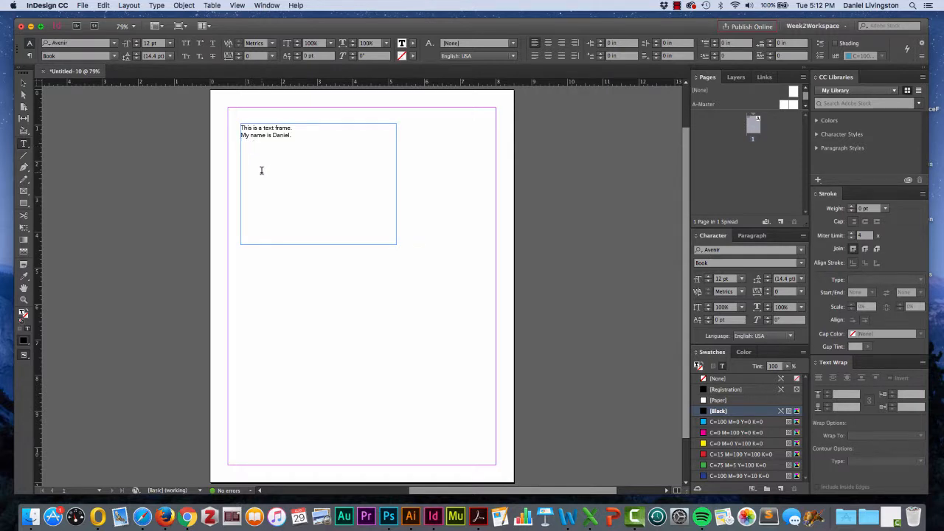
- Place the BCTC_EquipmentCheckOutForm document into the text frame after the typed lines
left_click(84, 5)
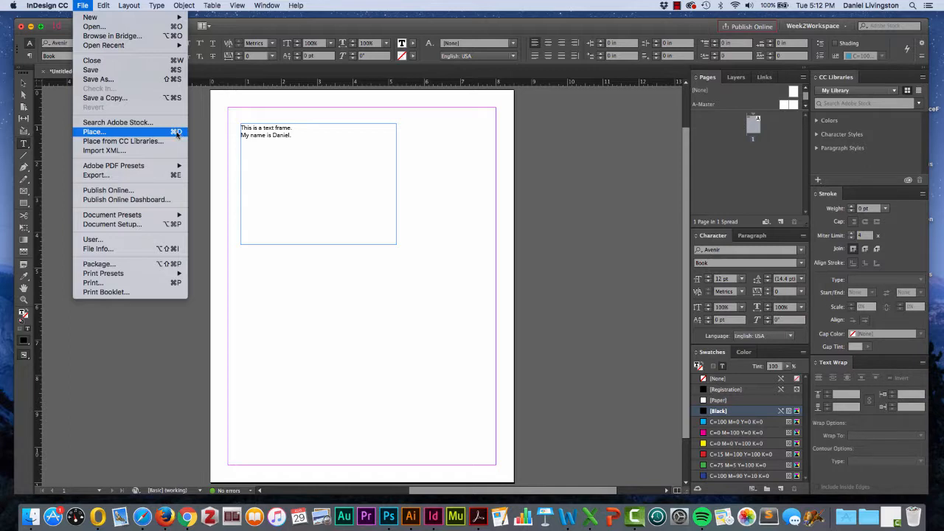
left_click(147, 132)
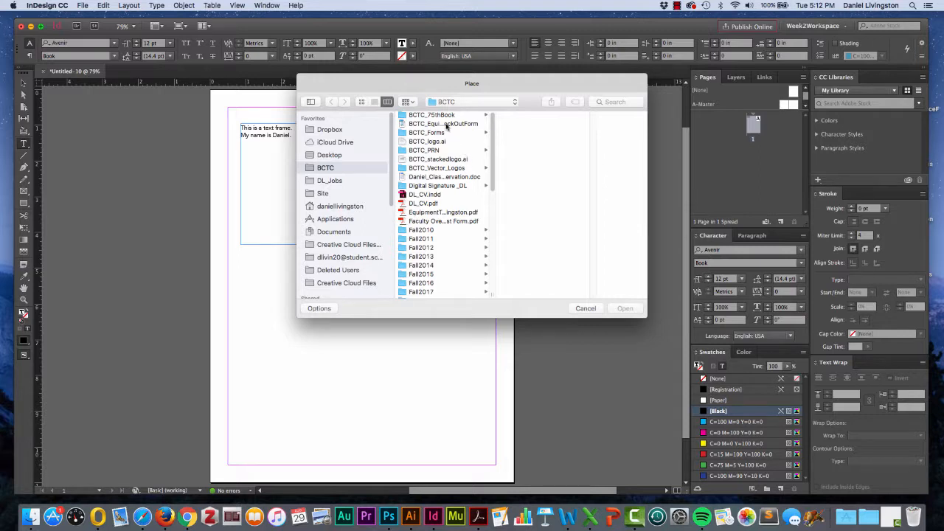
left_click(448, 124)
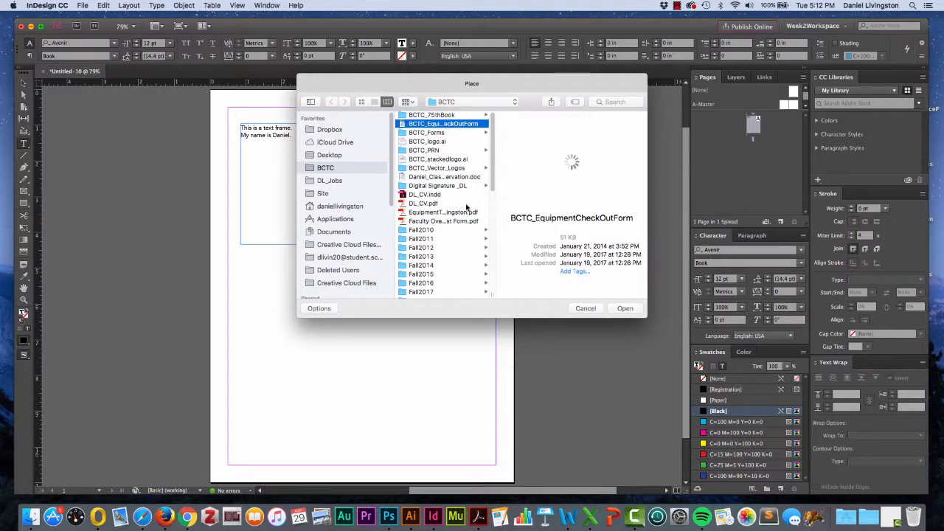
left_click(625, 310)
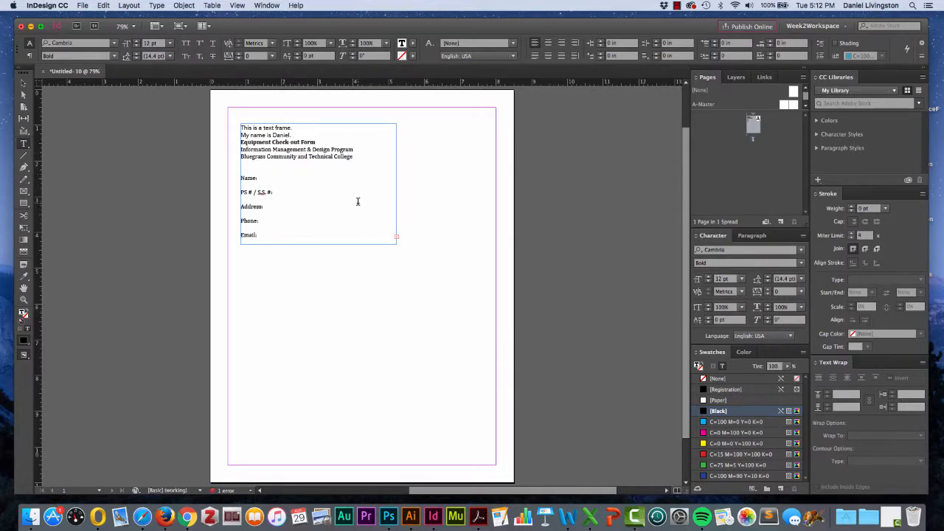
- Delete one empty line between the college name and "Name:", and try selecting part of the college name
left_click(253, 167)
key("BackSpace")
left_click_drag(283, 162, 268, 161)
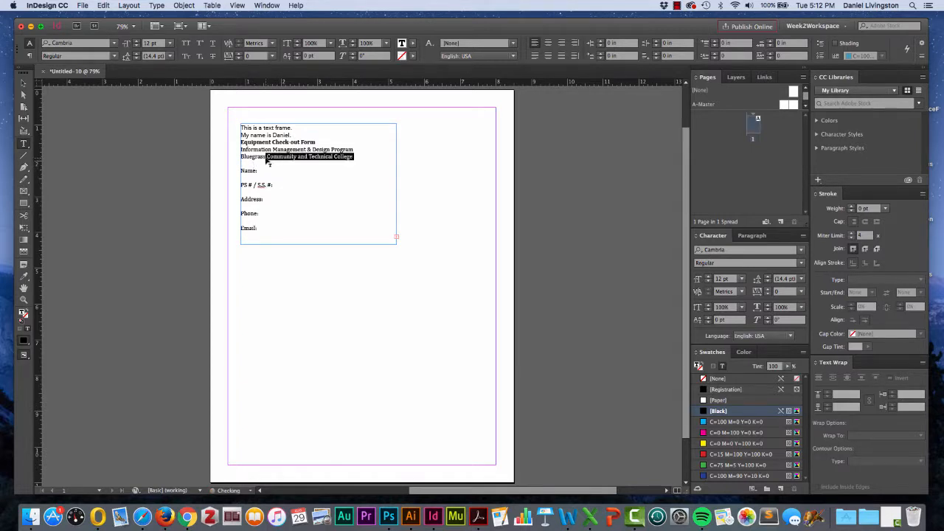
left_click(315, 201)
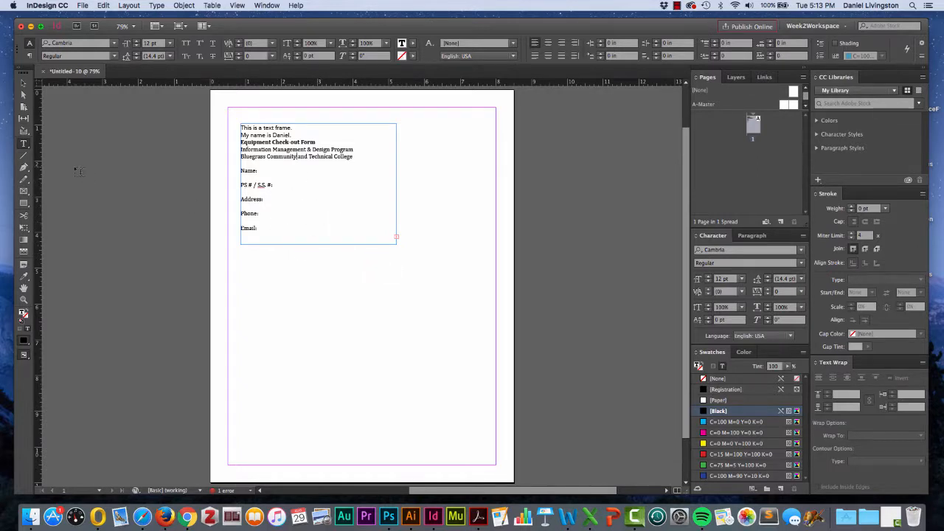
- Enlarge the text frame with the Selection tool to about 7.04 in wide and 9.3 in high
left_click(24, 85)
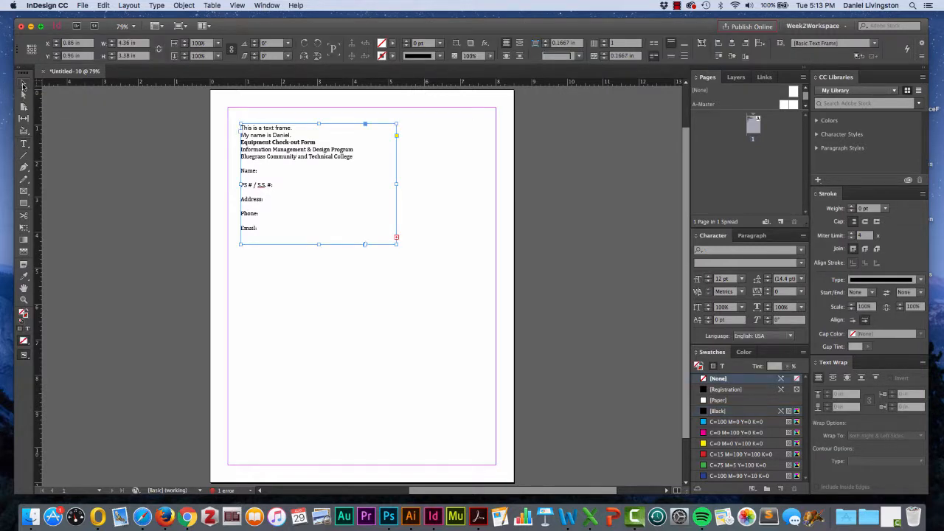
left_click(23, 86)
mouse_move(396, 184)
left_mouse_down()
mouse_move(465, 186)
mouse_move(383, 183)
left_mouse_up()
left_click_drag(310, 243, 316, 281)
left_click_drag(383, 281, 493, 456)
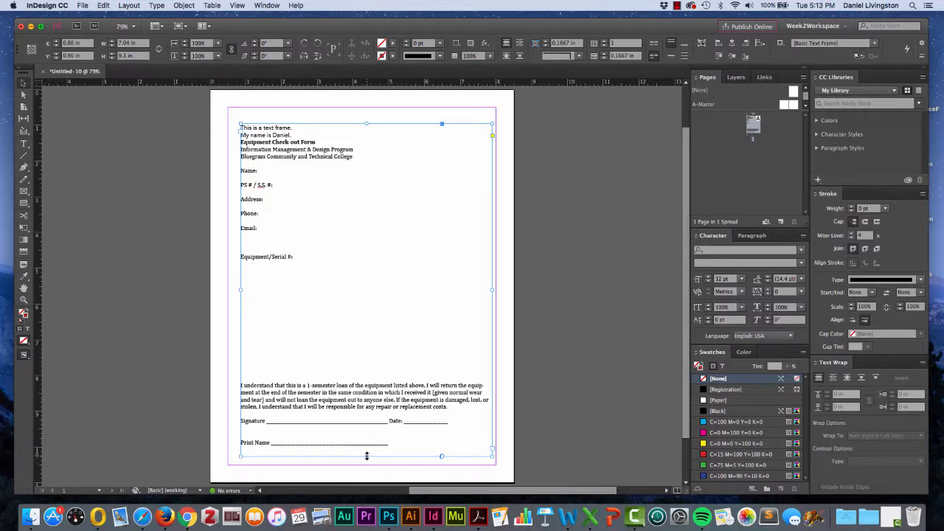
- Shorten the text frame to about 5.54 in high, and fit the frame to its content
left_click_drag(367, 456, 369, 406)
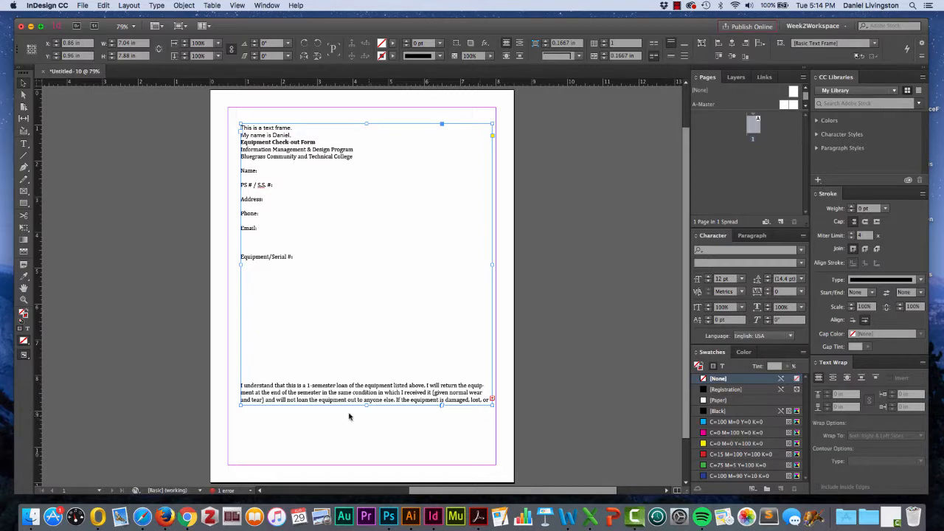
left_click_drag(368, 406, 369, 320)
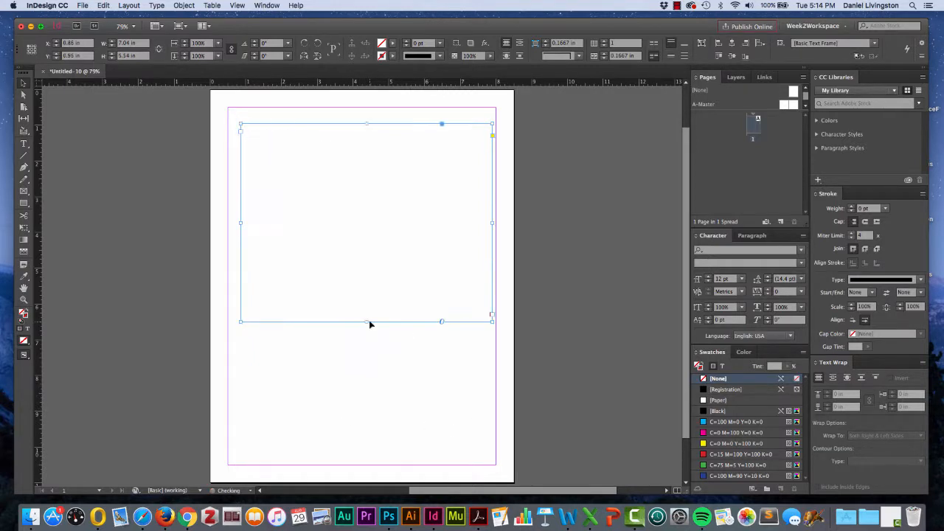
right_click(322, 183)
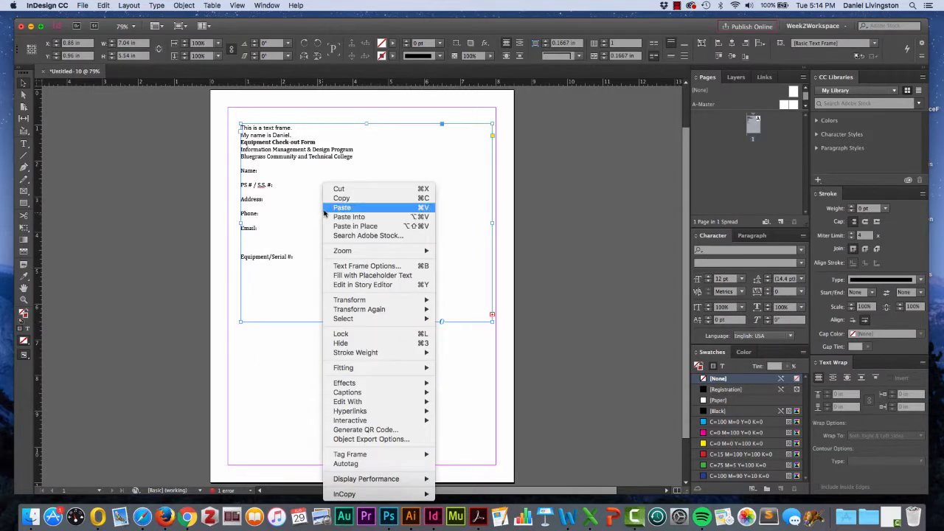
mouse_move(335, 369)
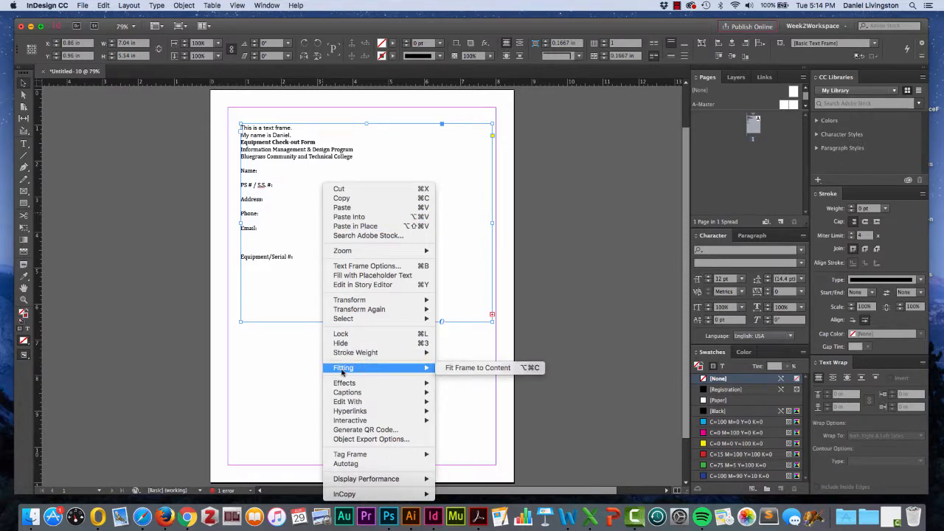
left_click(472, 368)
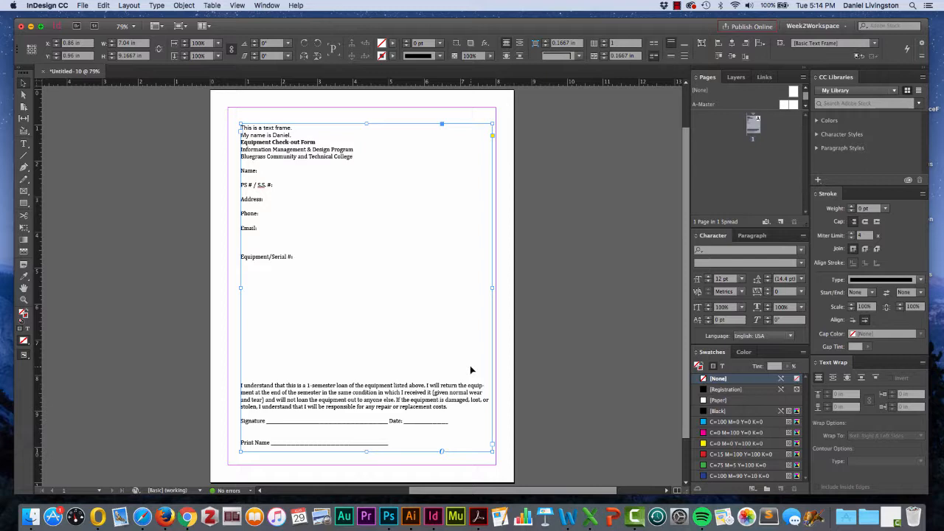
- Delete all the text in the frame and fill the frame with placeholder text
double_click(423, 326)
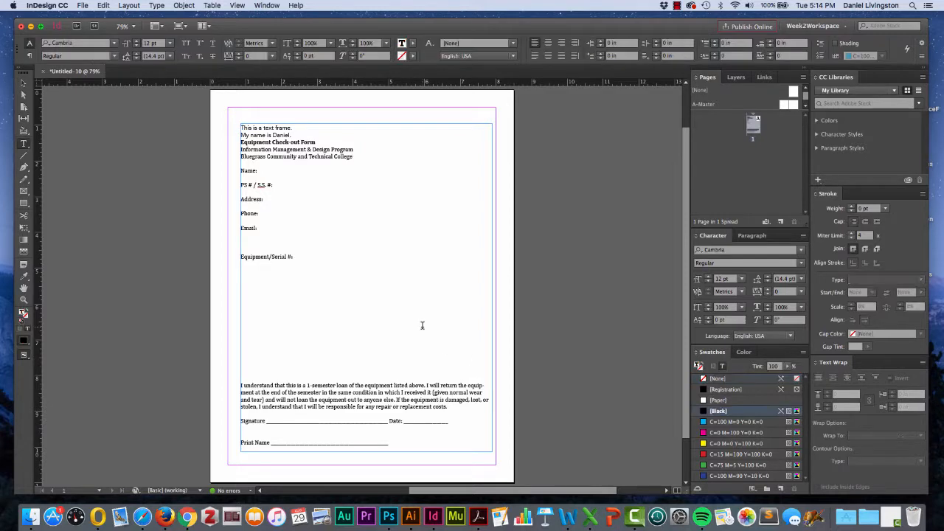
key("super+a")
key("BackSpace")
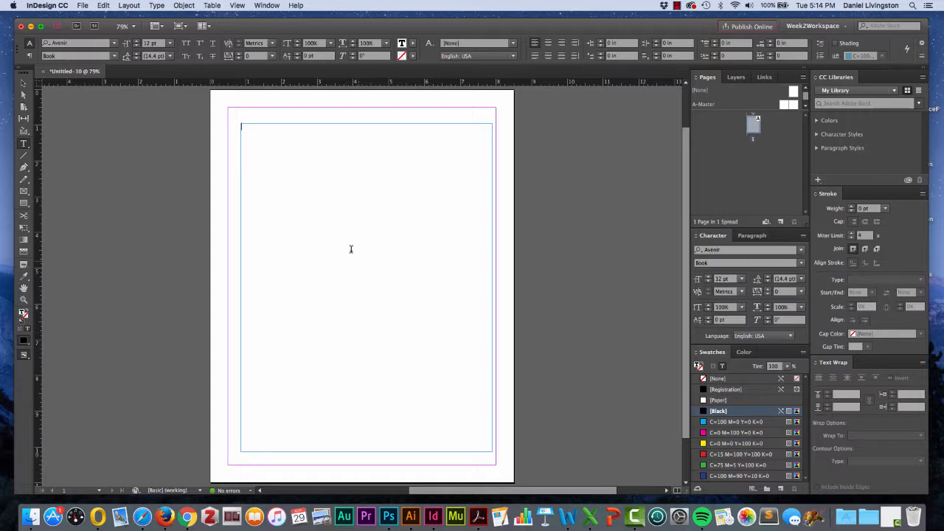
left_click(270, 163)
left_click(157, 6)
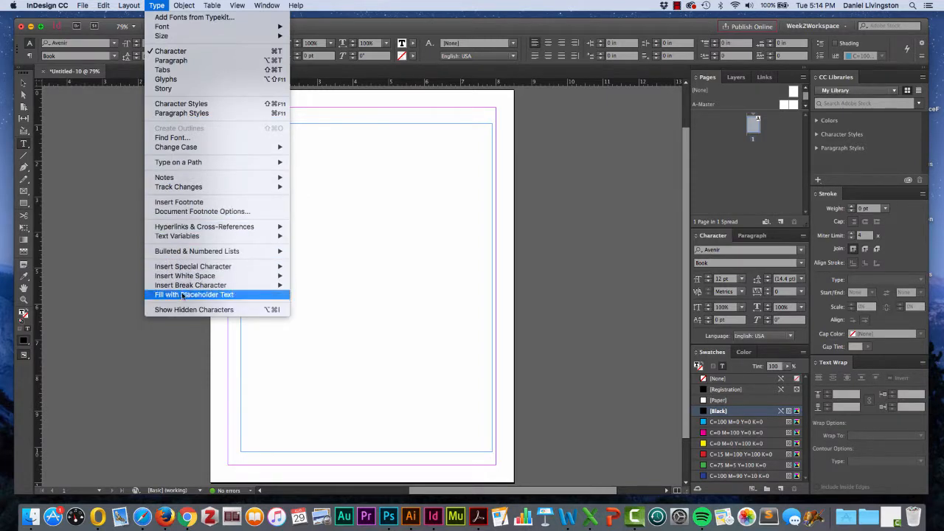
left_click(230, 299)
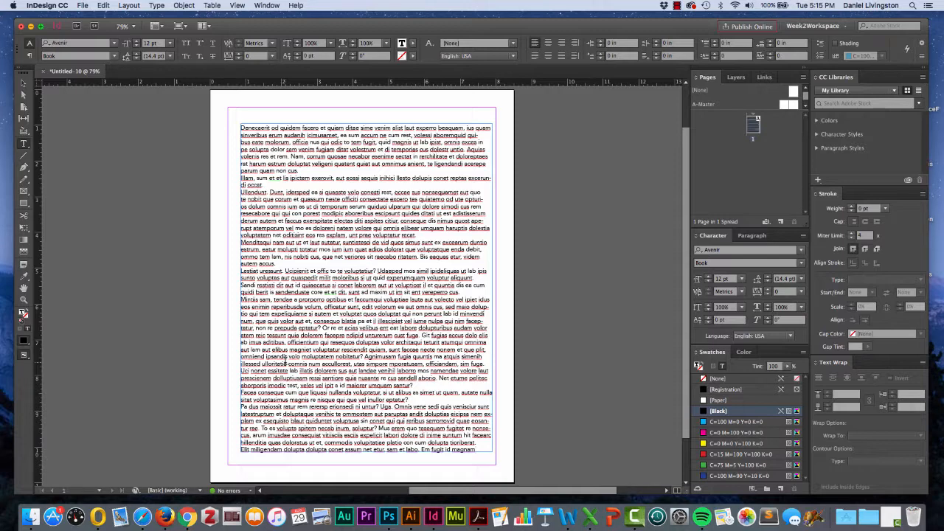
- Replace the passage "conseque dis nimus" through "atemporum vel" and the word after "officientium qui" with a backslash each
left_click(291, 220)
left_click_drag(397, 221, 299, 232)
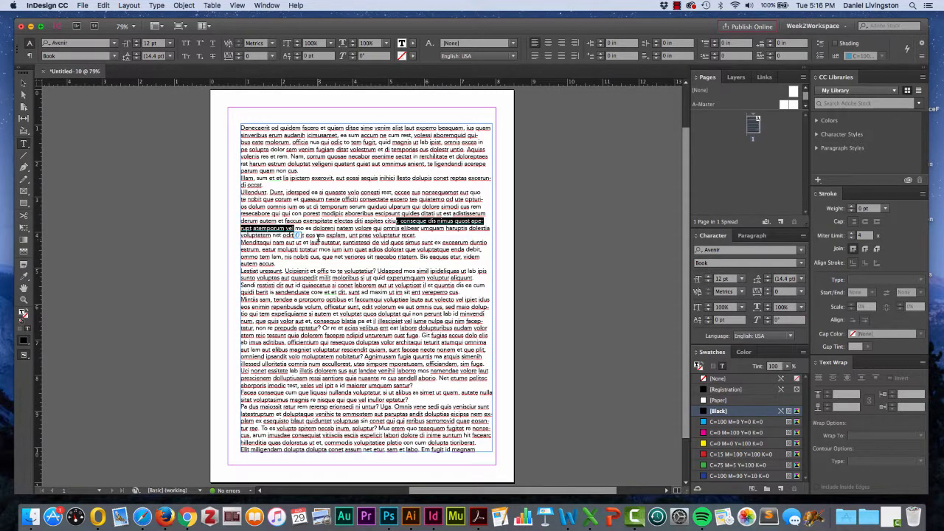
type("\\")
double_click(343, 342)
type("\\")
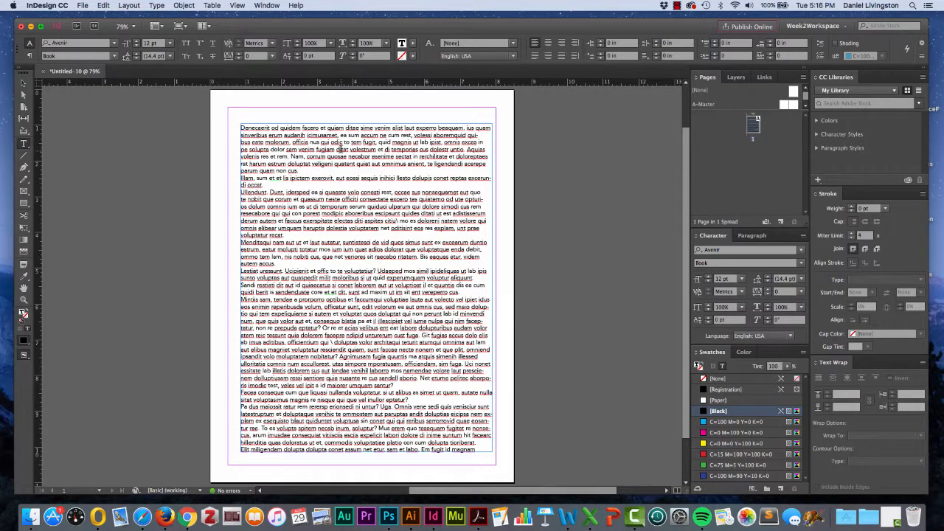
- Practise selecting the placeholder text by word, line, paragraph, entire story and partial passage
left_click(340, 149)
double_click(353, 214)
triple_click(388, 214)
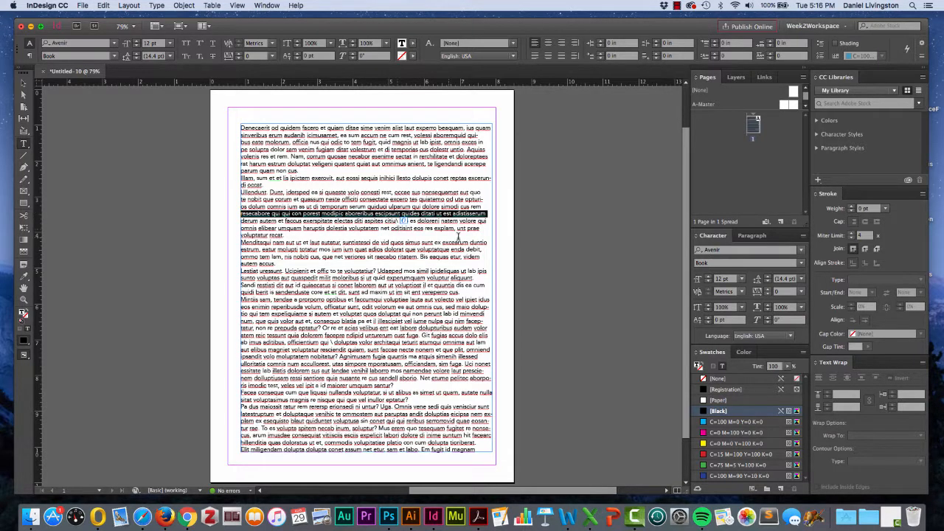
double_click(322, 207)
double_click(322, 207)
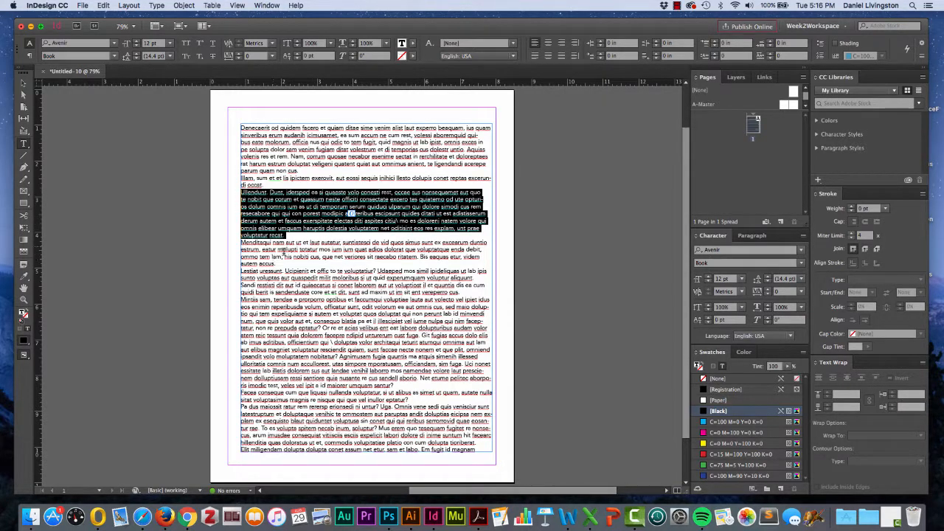
double_click(316, 221)
triple_click(316, 221)
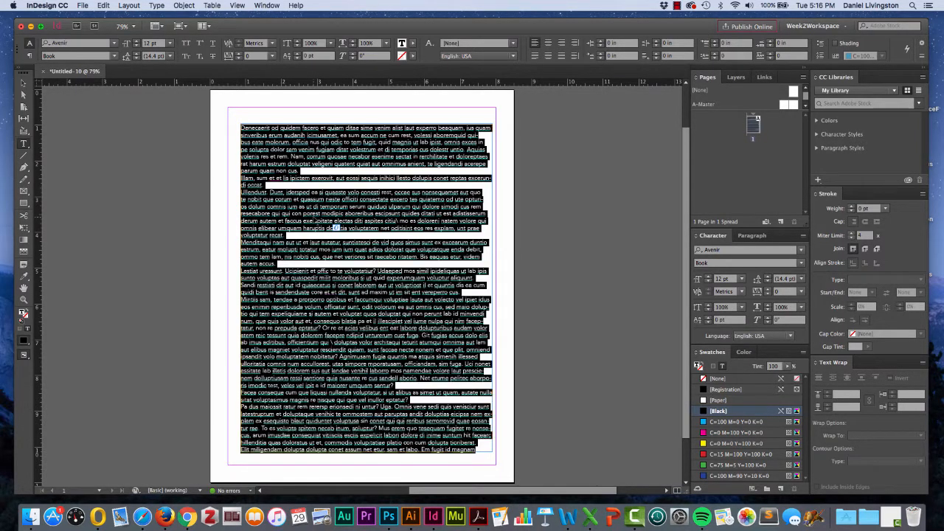
left_click(309, 223)
left_click(327, 151)
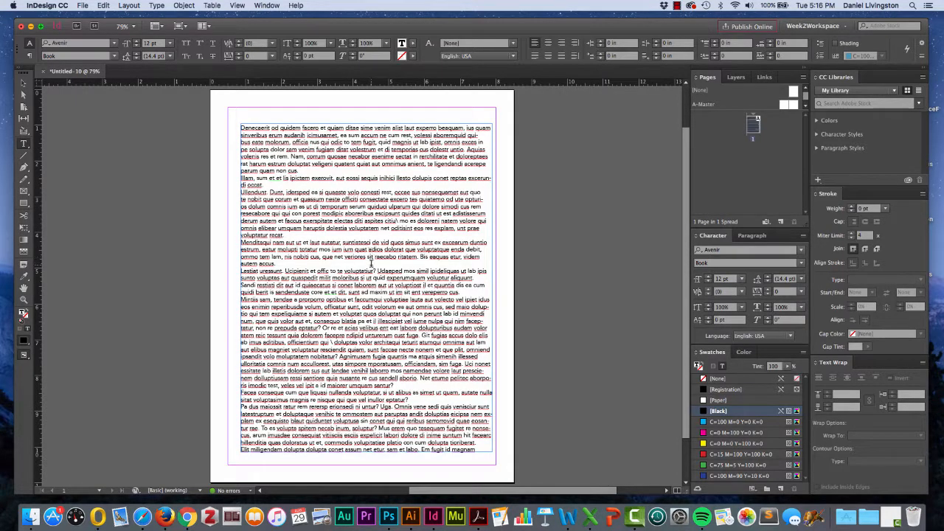
left_click_drag(311, 207, 356, 214)
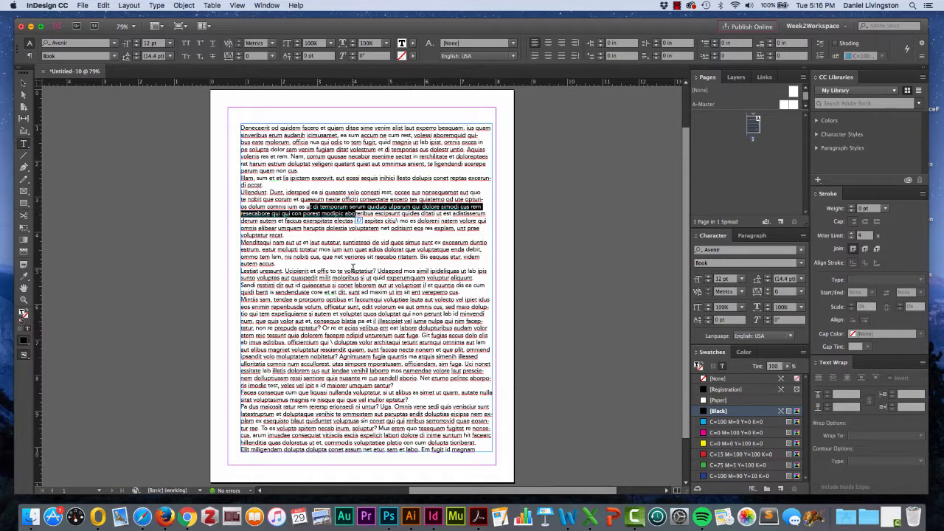
- Resize the text frame to about 6.94 × 9.16 in and move it to about X 0.96 in, Y 1.14 in
left_click(22, 85)
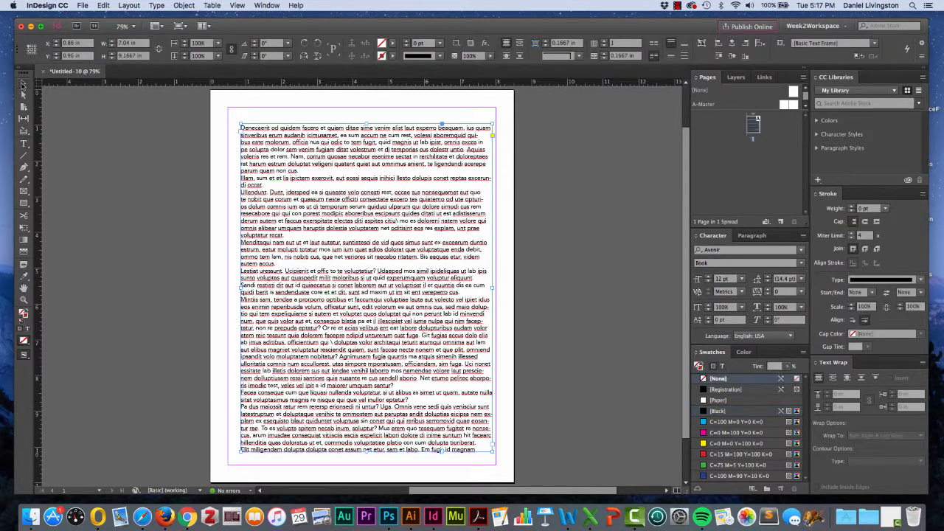
left_click_drag(236, 123, 439, 133)
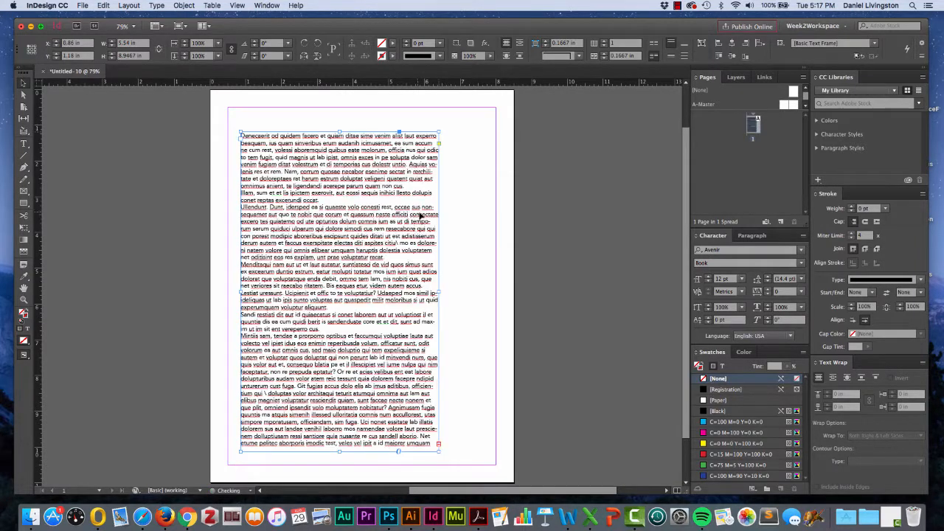
left_click_drag(439, 293, 487, 293)
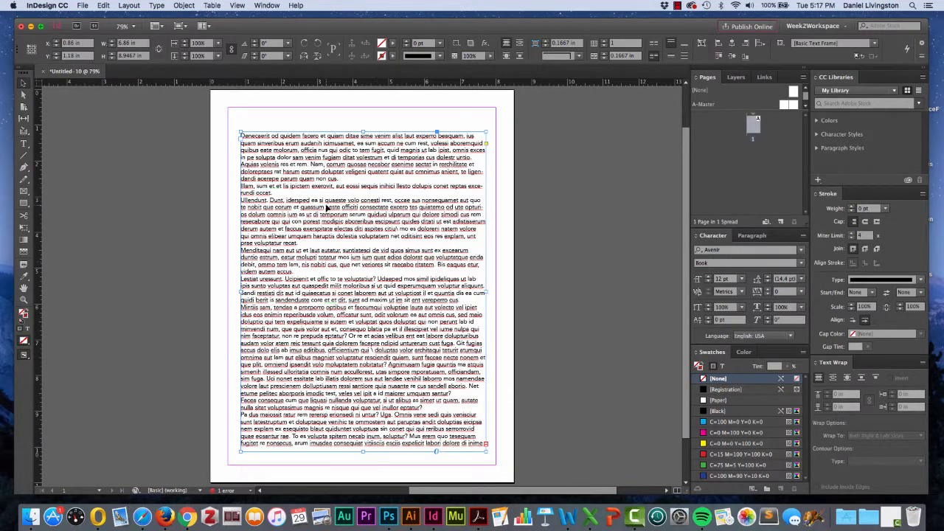
mouse_move(364, 233)
left_mouse_down()
mouse_move(362, 223)
mouse_move(395, 231)
mouse_move(432, 260)
mouse_move(390, 234)
mouse_move(405, 237)
mouse_move(425, 260)
mouse_move(370, 241)
left_mouse_up()
left_click_drag(485, 435, 372, 371)
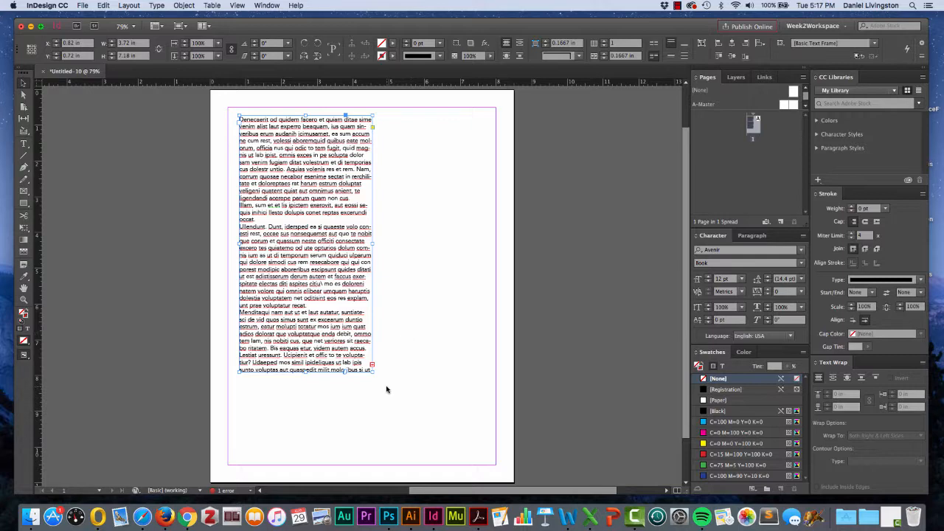
left_click_drag(373, 371, 487, 443)
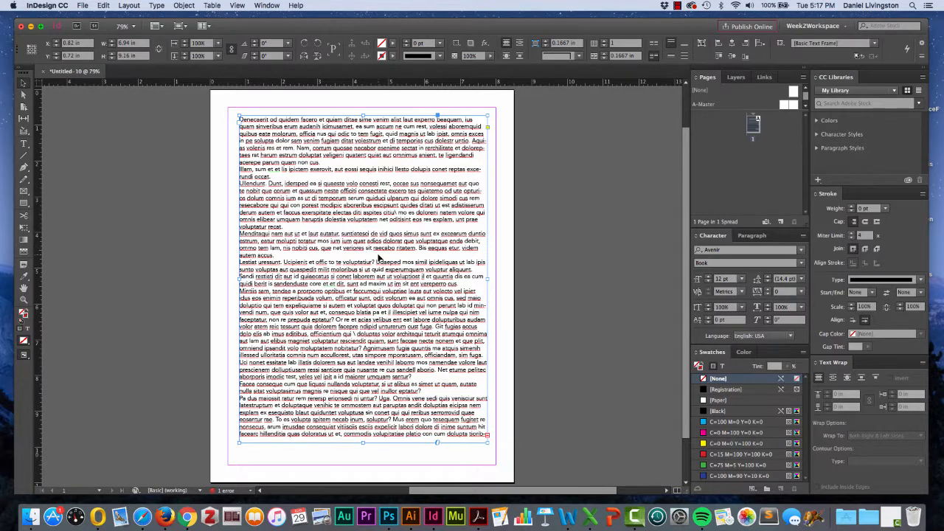
left_click_drag(385, 236, 390, 251)
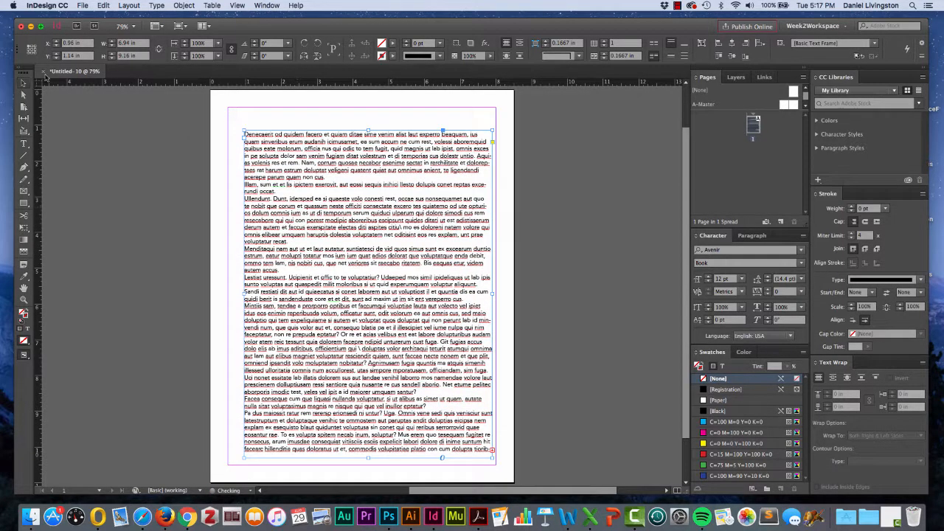
- Highlight the passage "temporum serum" through "aboreribus" with the Type tool, and move the frame to about X 0.94 in, Y 0.92 in
left_click(24, 143)
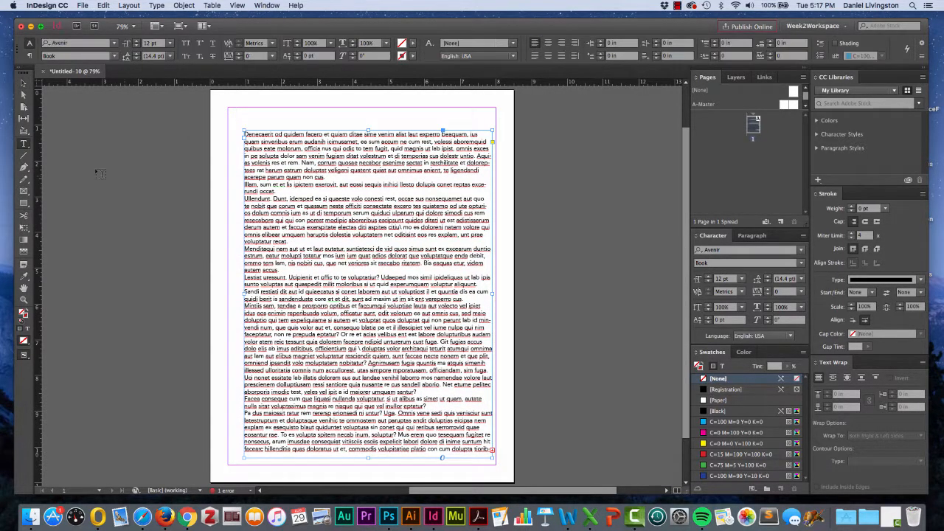
left_click_drag(396, 221, 329, 214)
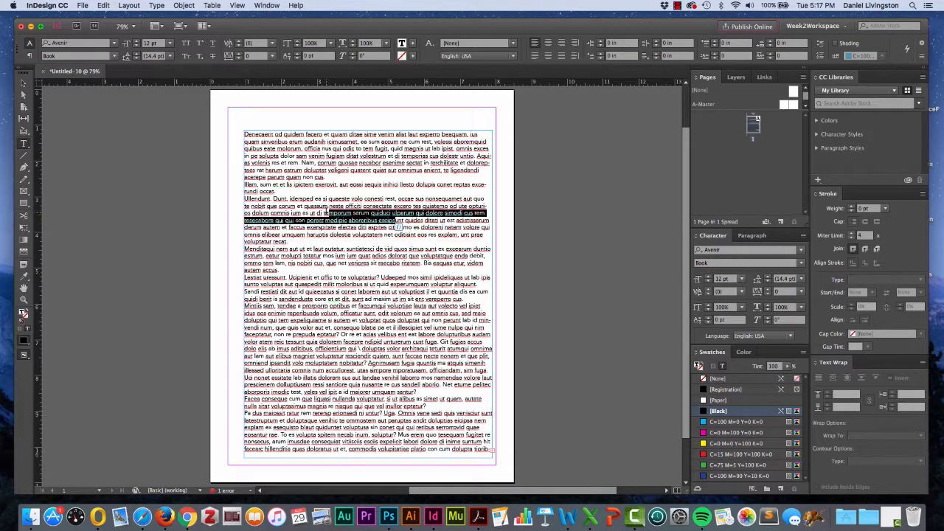
left_click(342, 234)
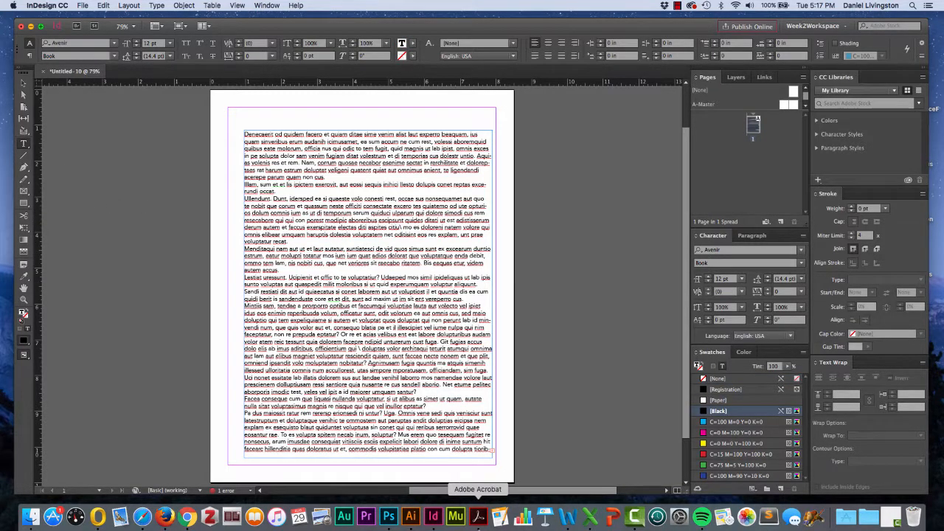
left_click(25, 82)
left_click_drag(341, 234, 343, 226)
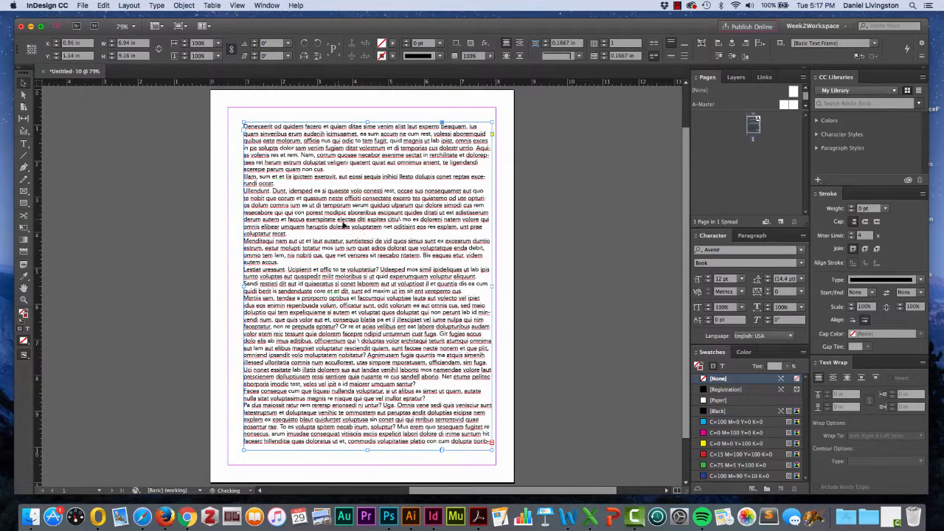
- Highlight the passage from "diti aspites" to "laut autatur" in the frame, and move the frame to about X 0.66 in, Y 0.72 in
double_click(347, 154)
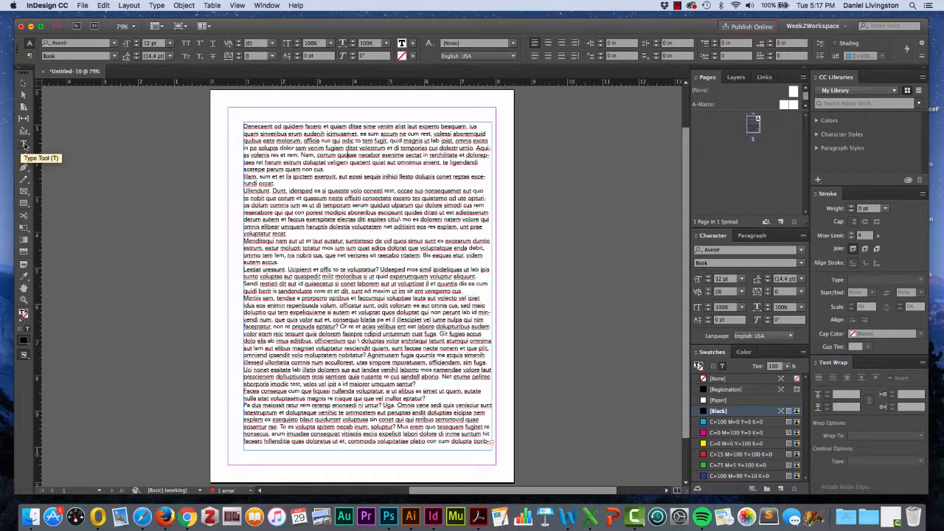
left_click_drag(345, 150, 310, 175)
left_click(344, 220)
left_click_drag(349, 219, 357, 245)
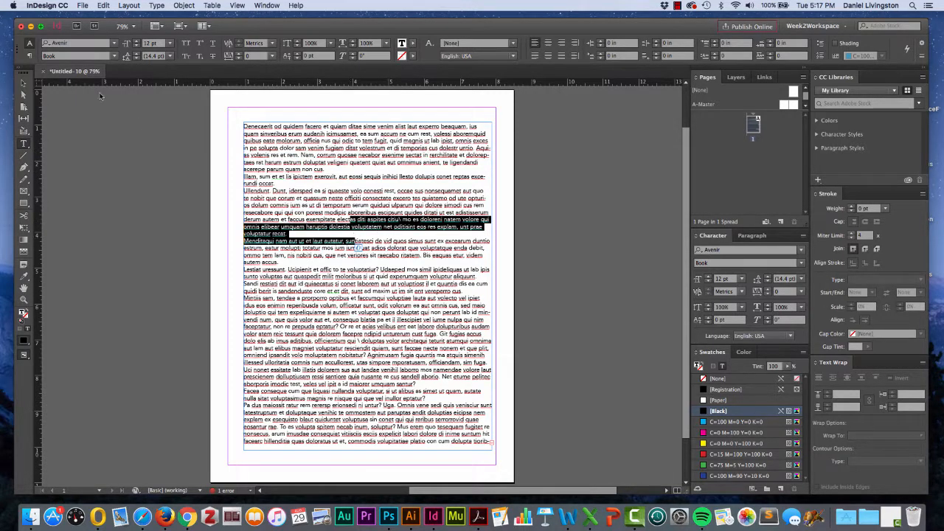
left_click(24, 85)
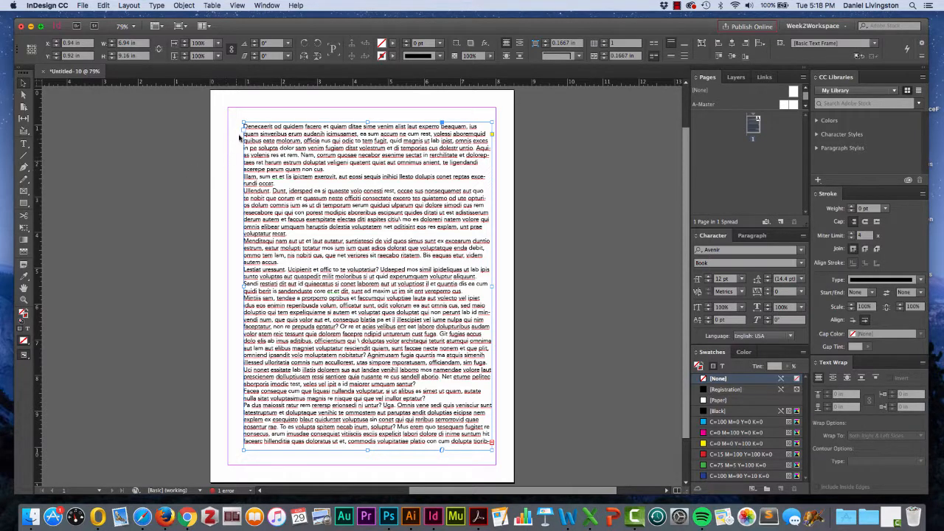
left_click_drag(273, 150, 262, 143)
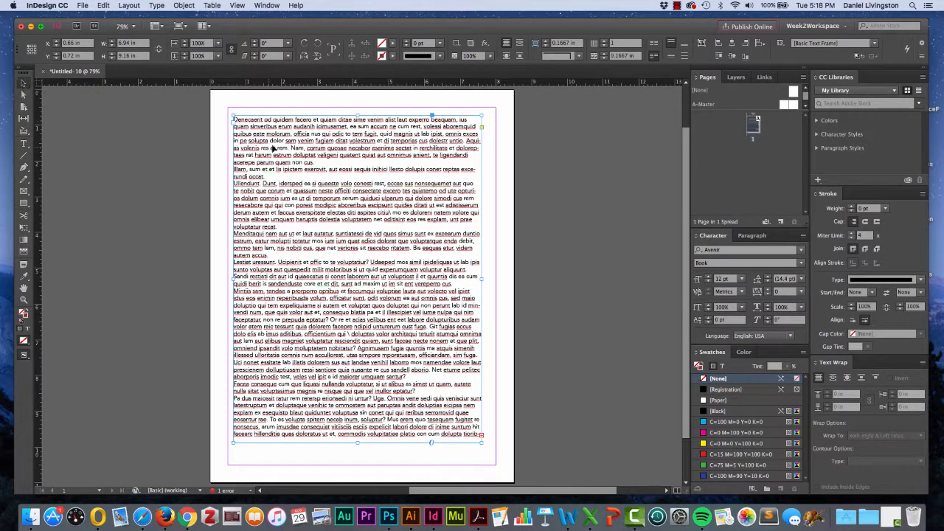
- Set the text frame's reference point to its top-left corner and move the frame to the margin corner at X 0.5 in, Y 0.5 in
left_click(224, 149)
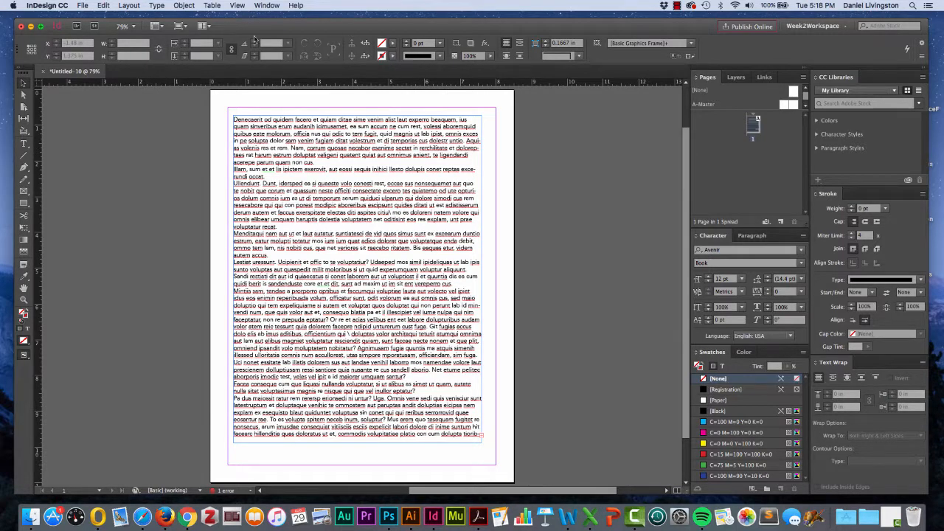
left_click(279, 146)
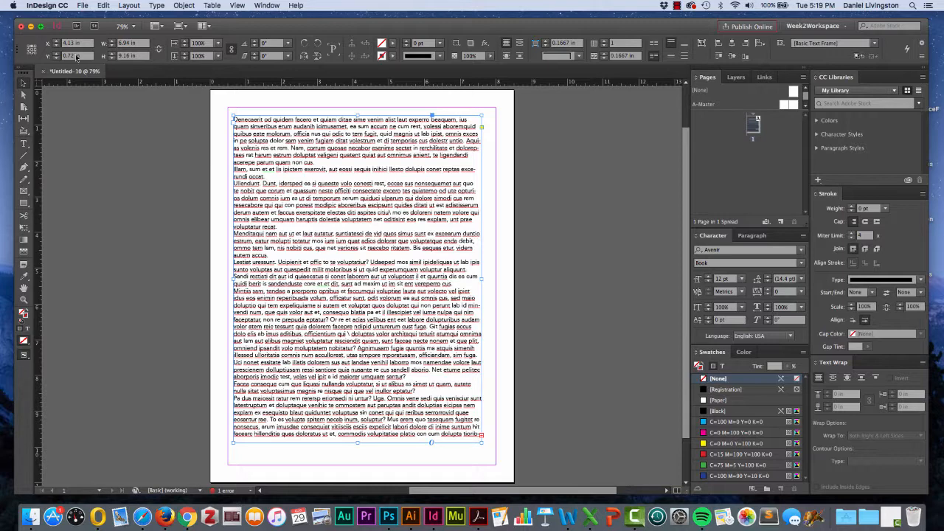
left_click(28, 46)
left_click_drag(264, 151, 260, 158)
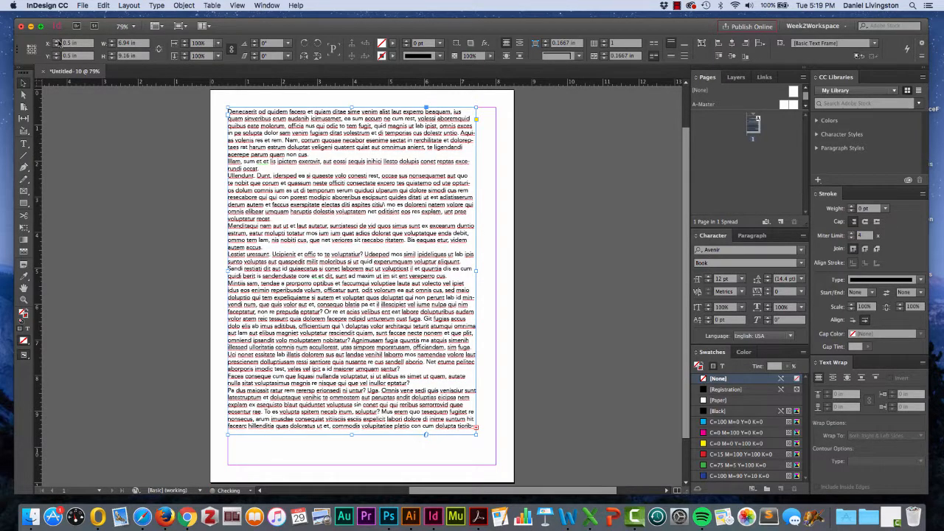
- Nudge the text frame's position incrementally to X 0.625 in, Y 0.625 in
left_click(57, 42)
left_click(56, 42)
left_click(56, 42)
left_click(56, 42)
left_click(57, 46)
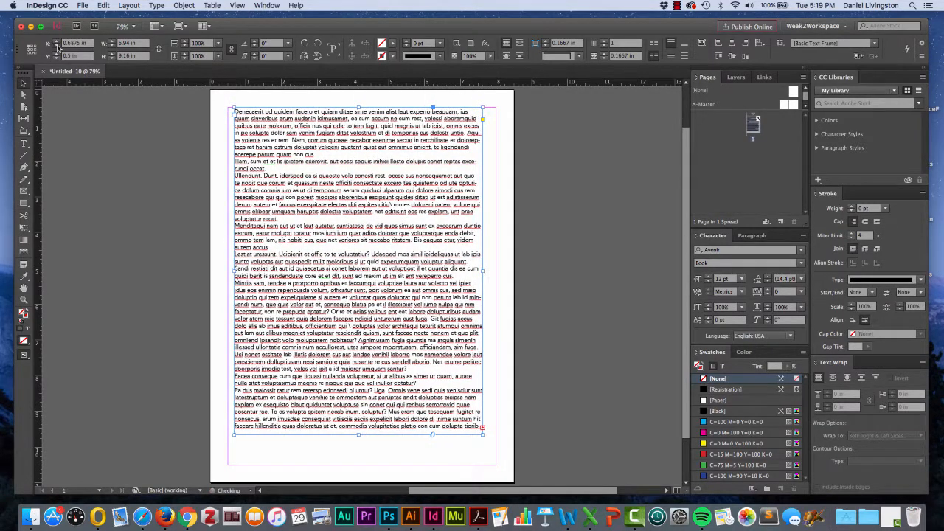
left_click(56, 46)
left_click(57, 54)
left_click(57, 54)
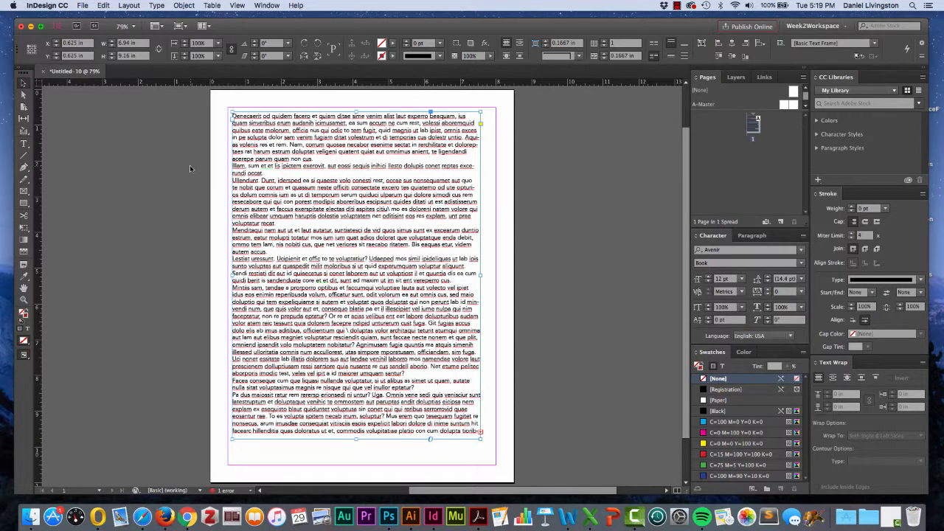
- Set the text frame's width to 7 in and adjust it in increments to 6.9375 in
double_click(112, 43)
type("7")
key("Return")
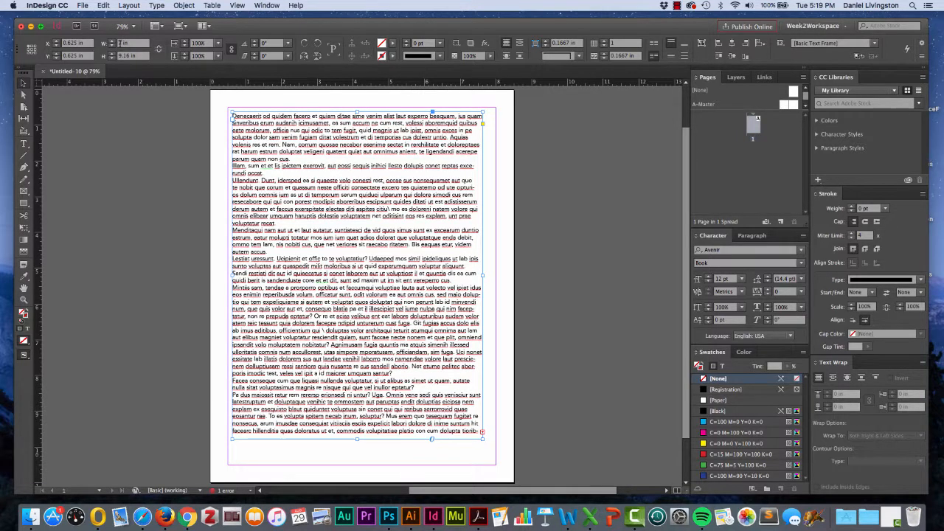
double_click(120, 43)
left_click(111, 46)
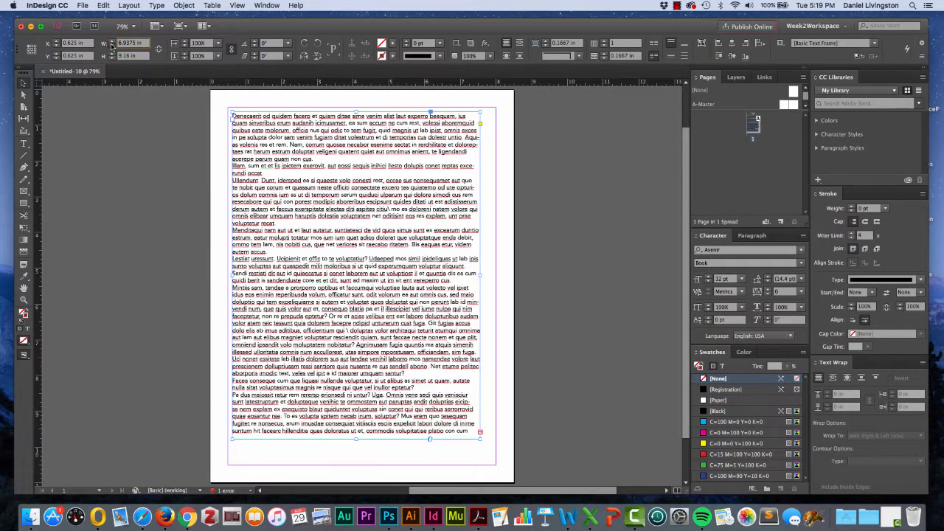
left_click(111, 46)
left_click(111, 46)
left_click(111, 42)
left_click(111, 42)
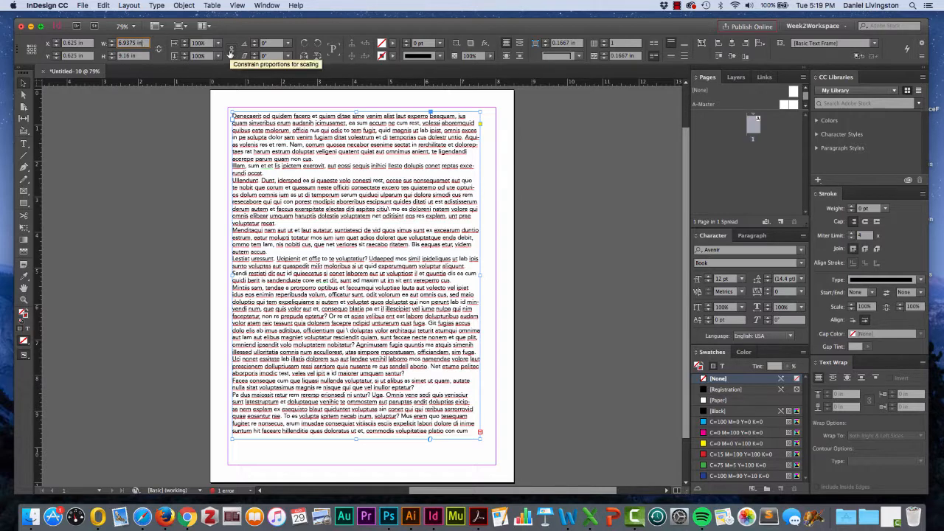
left_click(230, 52)
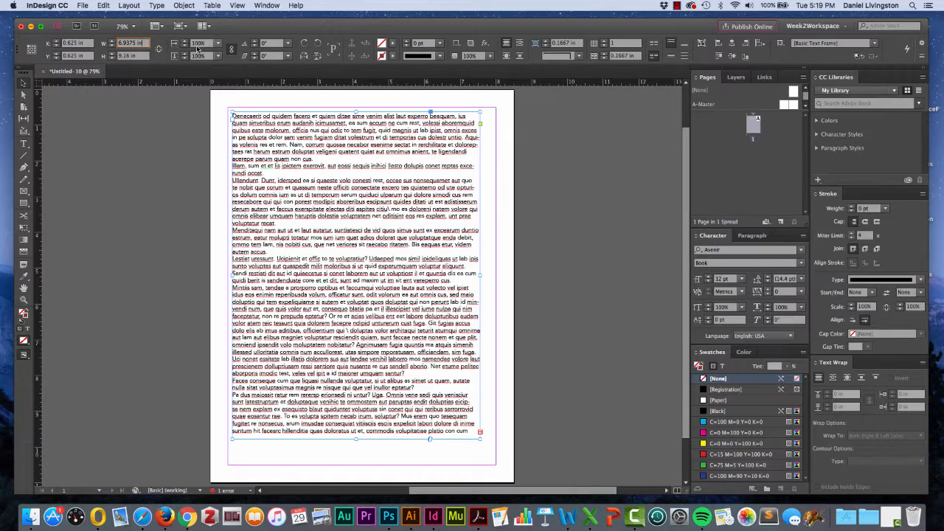
left_click(196, 57)
- Rotate the text frame counterclockwise to about 6° and return its rotation angle to 0°
left_click(254, 42)
left_click(254, 41)
left_click(254, 41)
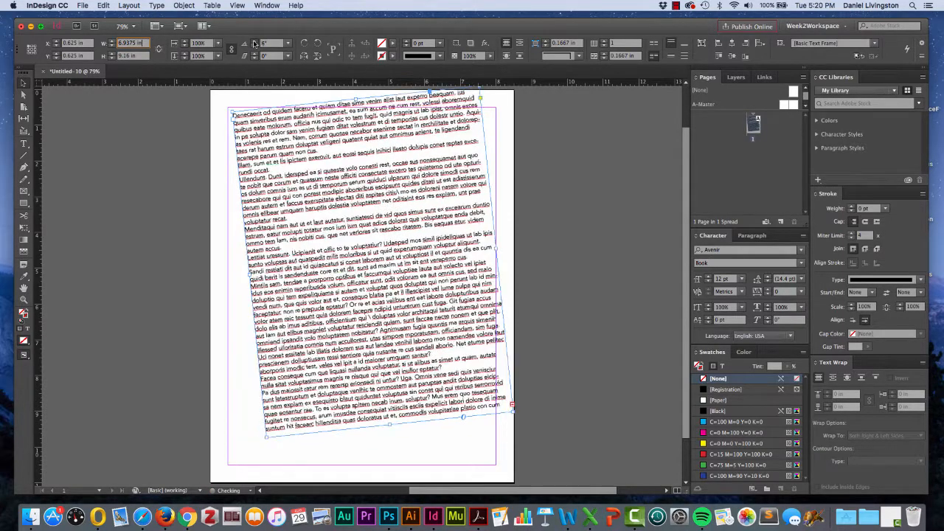
left_click(254, 42)
left_click(256, 45)
left_click(256, 45)
left_click(256, 45)
left_click(256, 45)
left_click(256, 45)
left_click(256, 45)
left_click(256, 45)
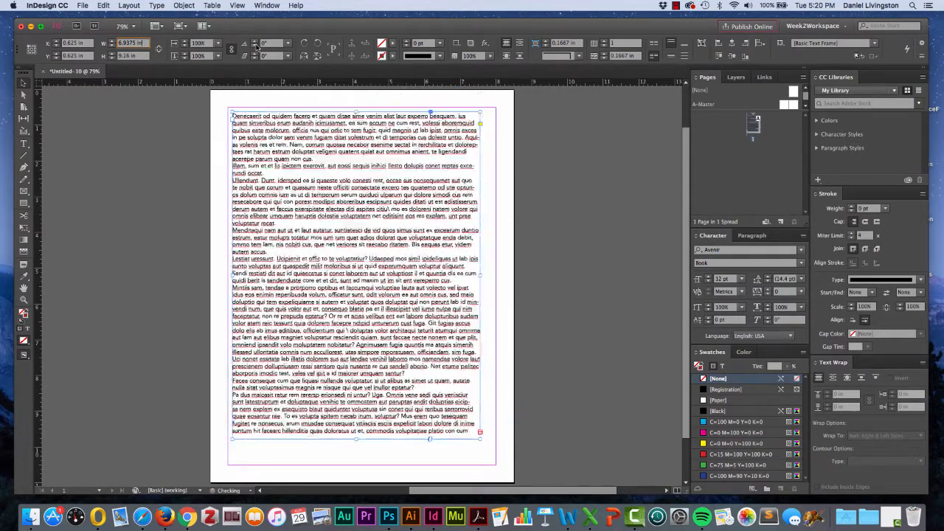
- Shear the text frame by about 5° and return its shear angle to 0°
left_click(254, 54)
left_click(254, 53)
left_click(253, 53)
left_click(253, 53)
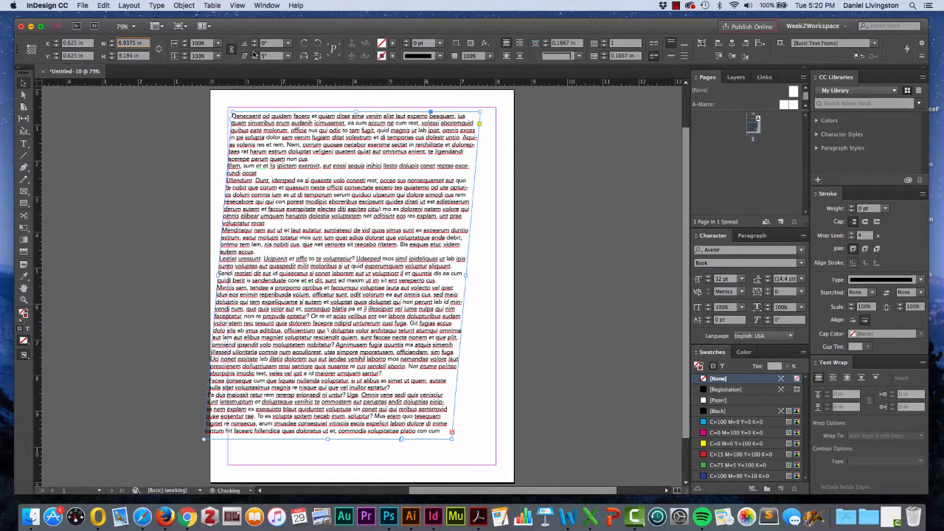
left_click(254, 53)
left_click(253, 53)
left_click(254, 57)
left_click(254, 57)
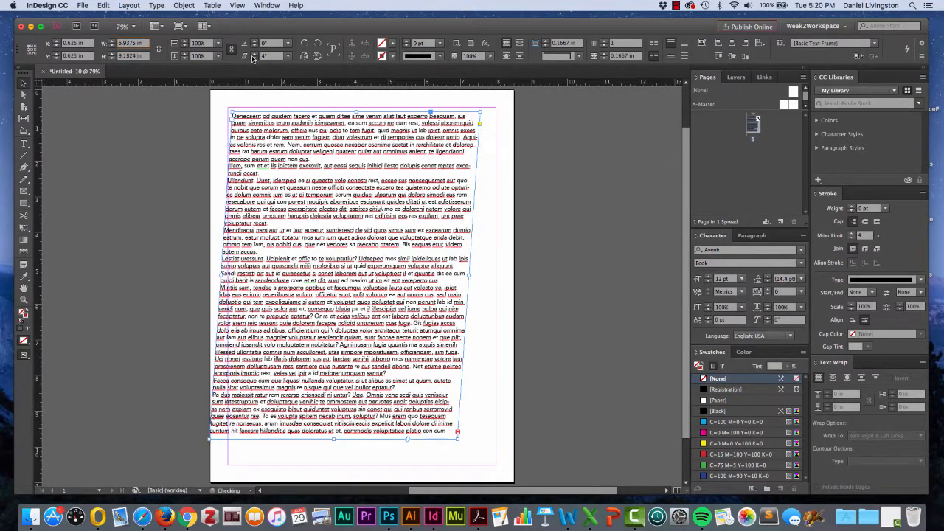
left_click(254, 57)
left_click(254, 57)
left_click(254, 57)
left_click(253, 58)
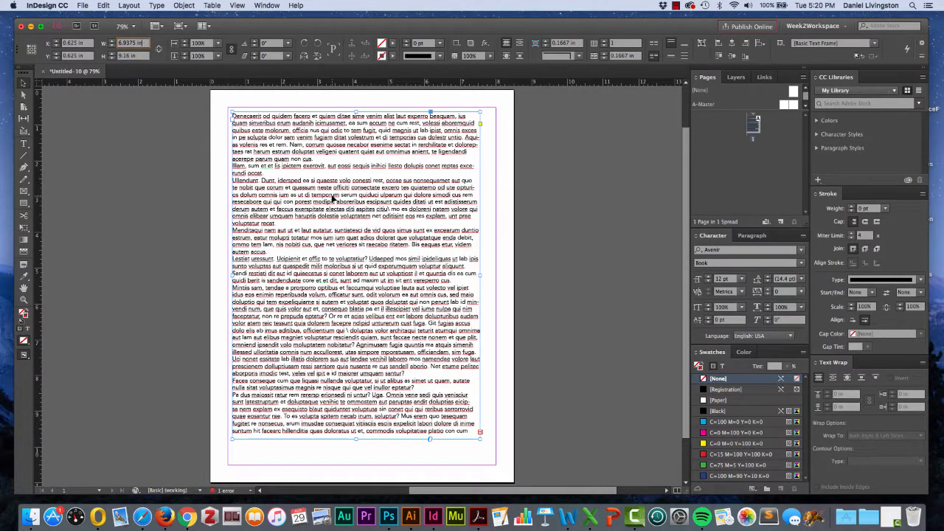
- Rotate the text frame 90° clockwise and undo the rotation
left_click(304, 43)
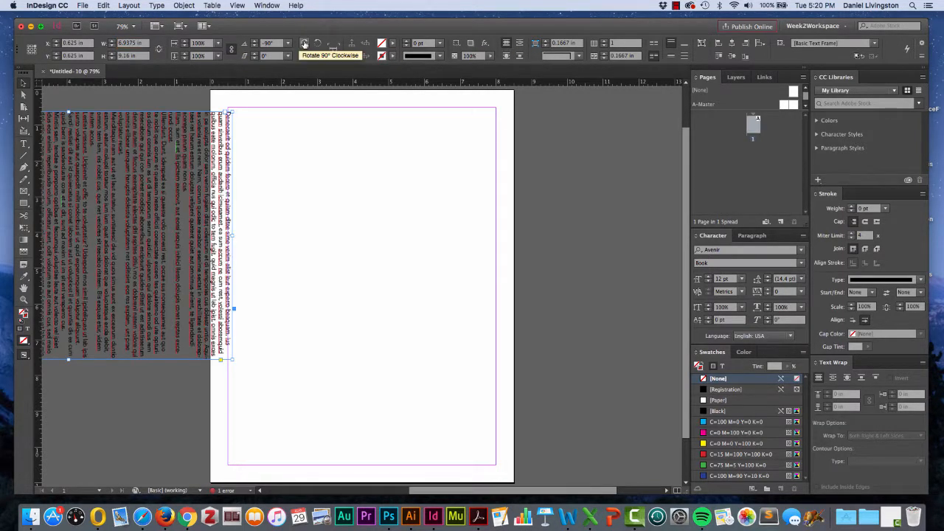
key("super+z")
key("super+z")
key("super+z")
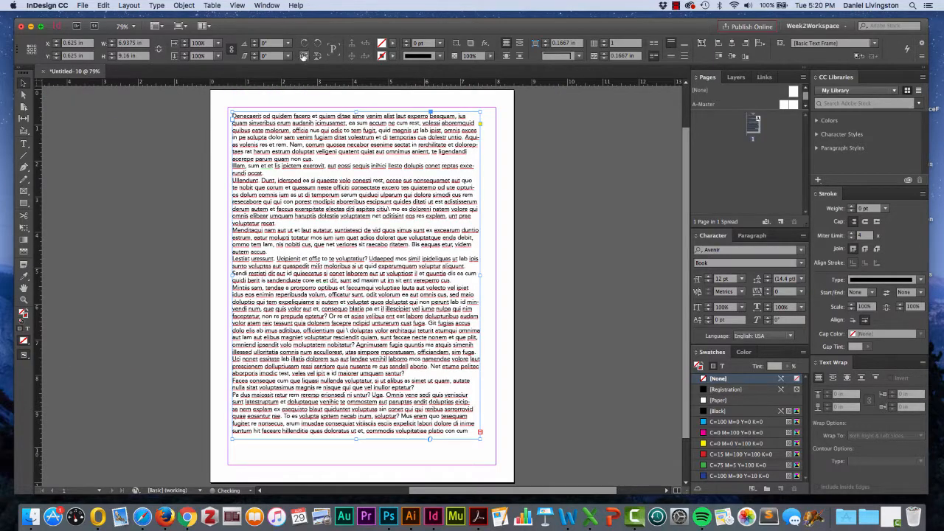
- Flip the text frame horizontally twice, undoing the flip each time
left_click(304, 57)
key("super+z")
left_click(304, 57)
key("super+z")
- Fill the text frame with the cyan swatch C=100 M=0 Y=0 K=0 and undo the fill
left_click(392, 44)
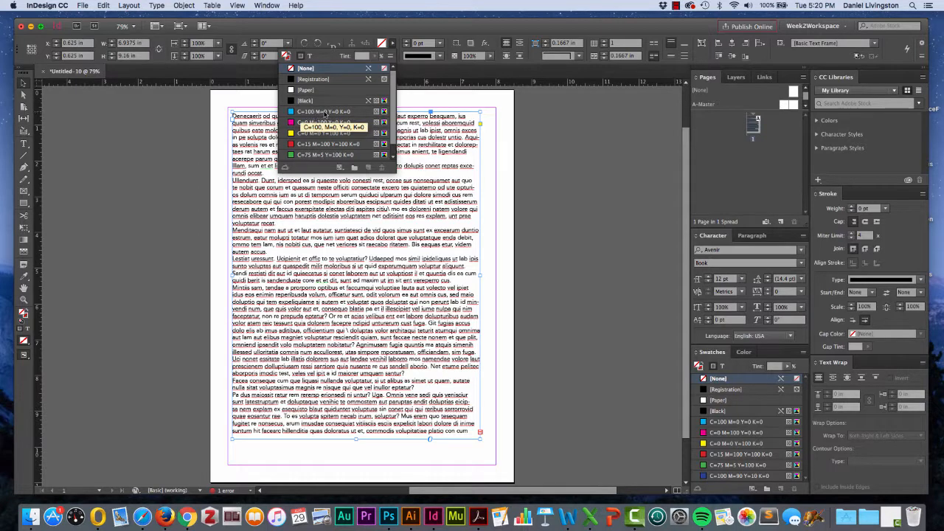
left_click(325, 112)
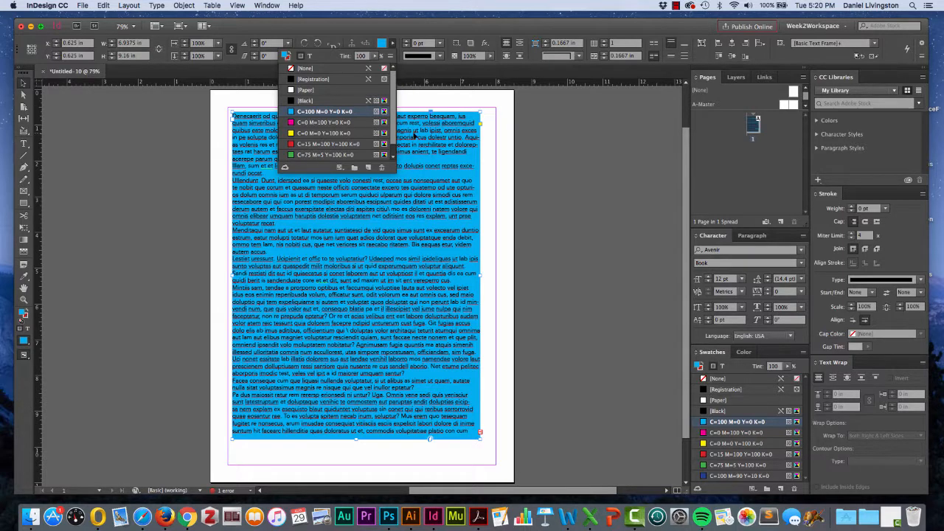
key("super+z")
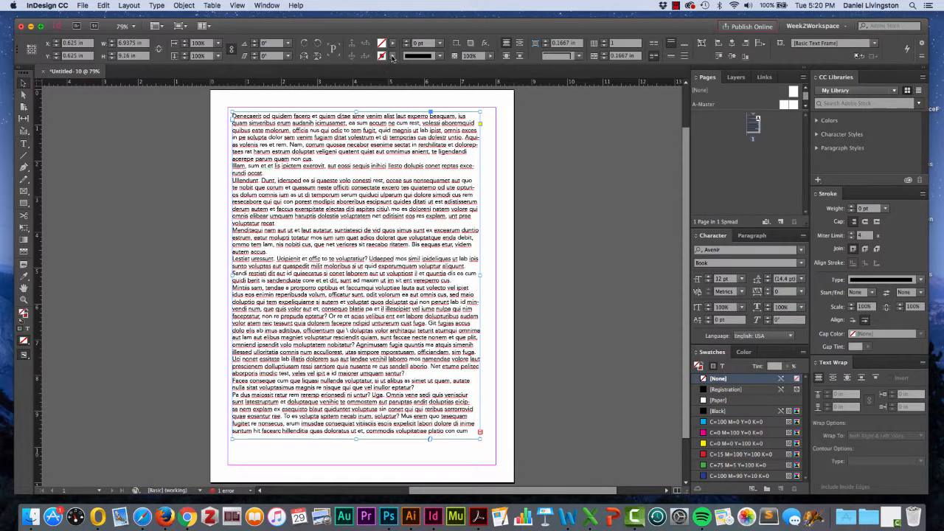
- Give the text frame a black stroke and increase its weight to 10 pt
left_click(393, 57)
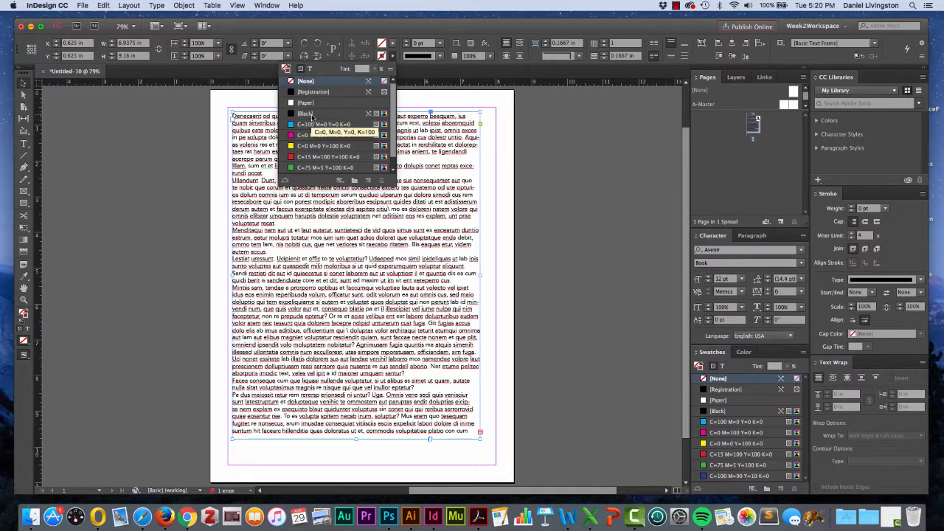
left_click(308, 114)
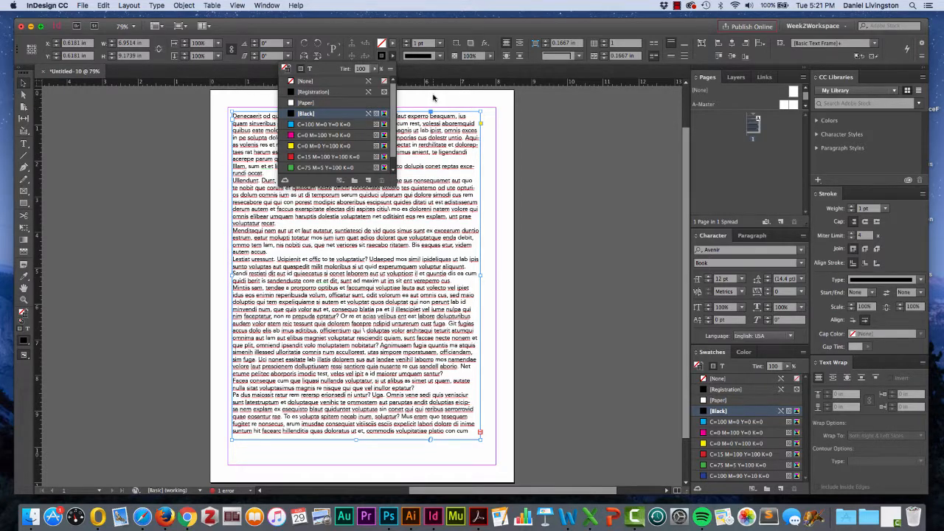
left_click(405, 43)
left_click(406, 43)
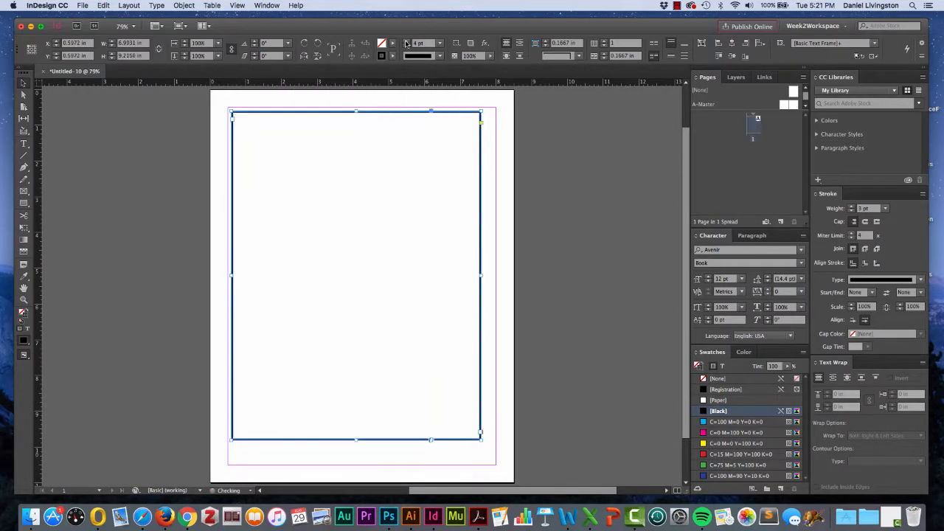
left_click(405, 43)
left_click(405, 43)
left_click(405, 42)
left_click(405, 43)
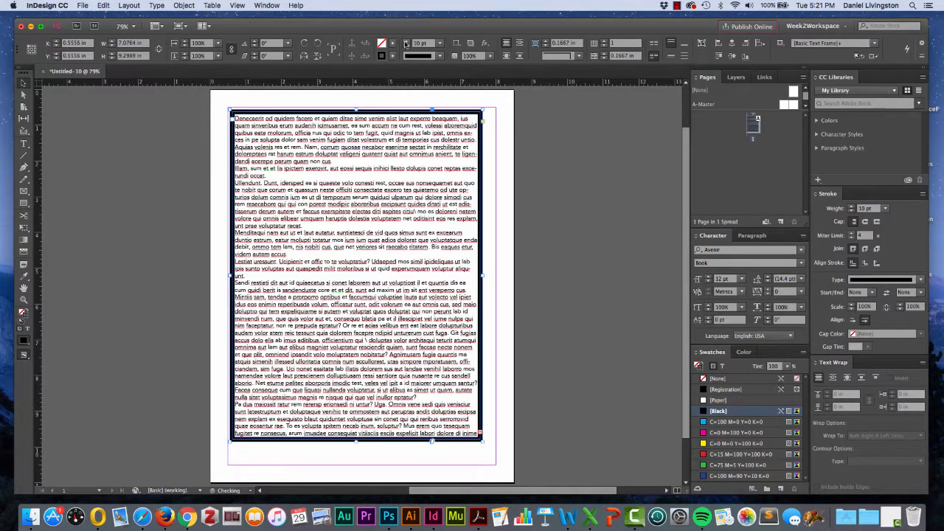
- Look over the available stroke types for the frame's border without choosing one, and reselect the text frame
left_click(438, 58)
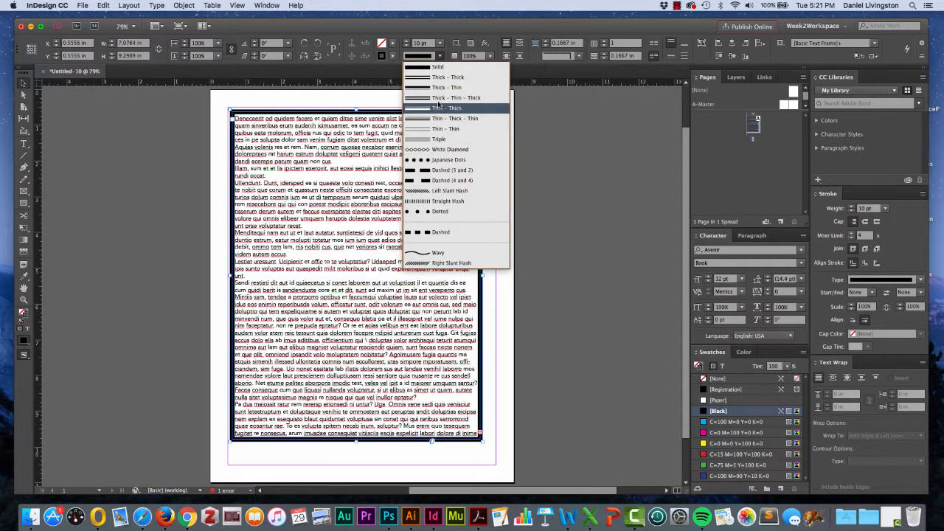
left_click(382, 100)
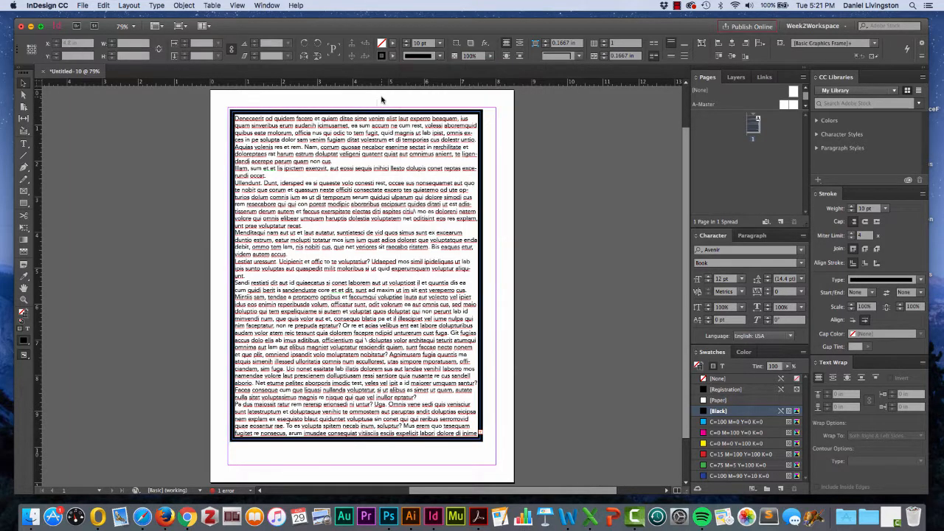
left_click(365, 123)
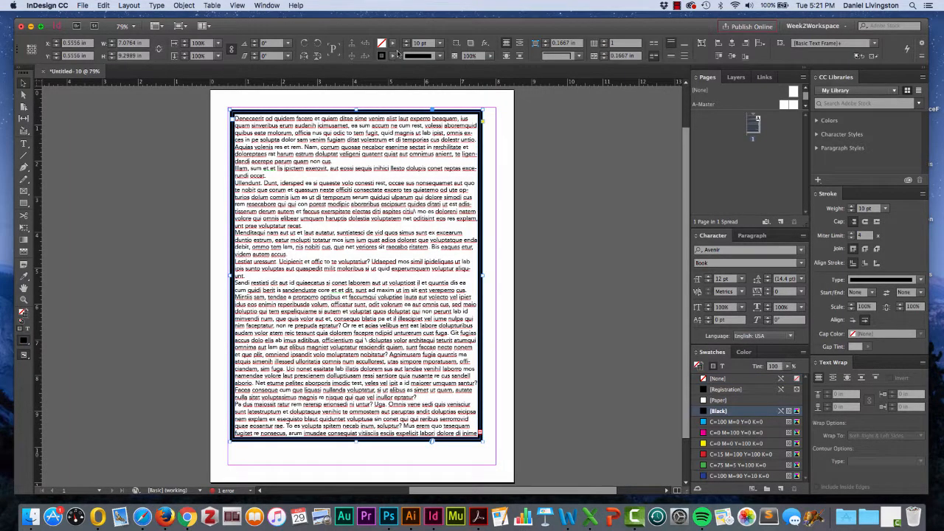
- Reduce the text frame's stroke weight to 0 pt
left_click(407, 46)
left_click(407, 45)
left_click(407, 46)
left_click(407, 46)
left_click(408, 46)
left_click(407, 45)
left_click(407, 46)
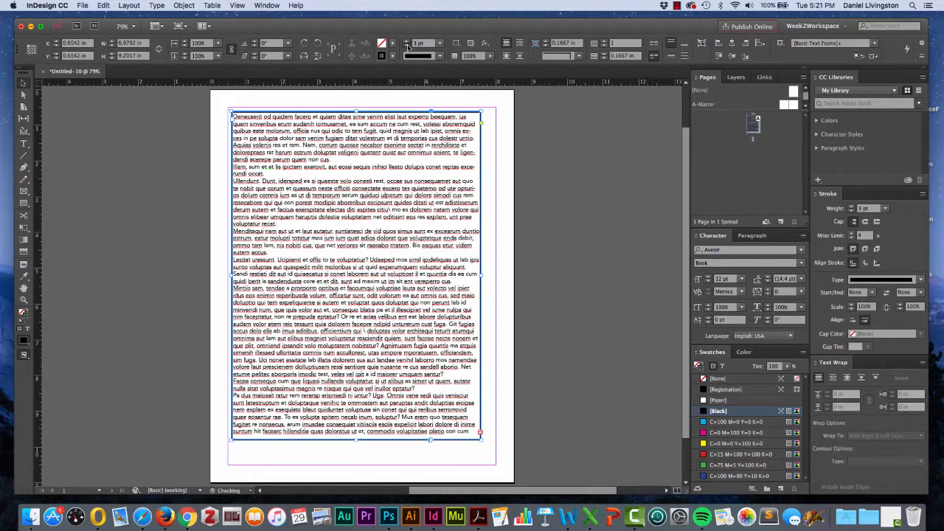
left_click(407, 46)
left_click(407, 46)
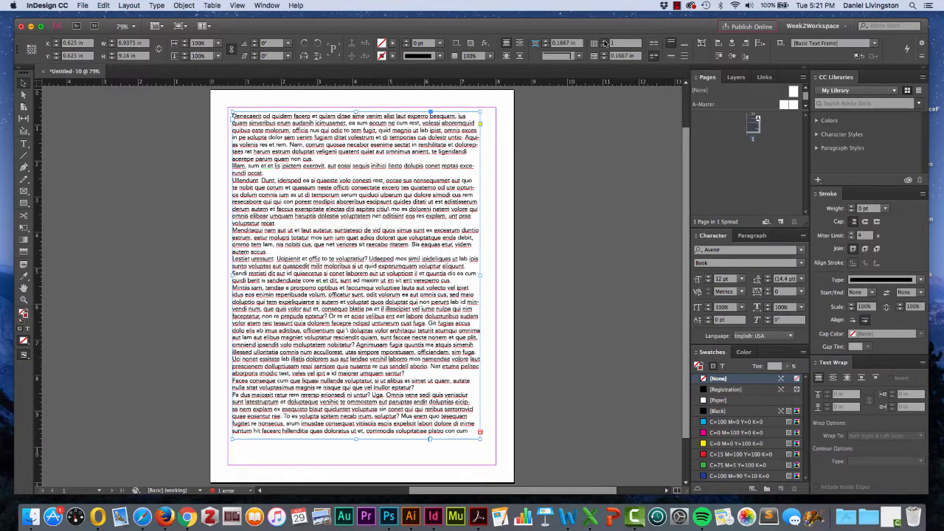
- Split the text frame into 3 columns and set it back to 1 column
left_click(604, 42)
left_click(604, 41)
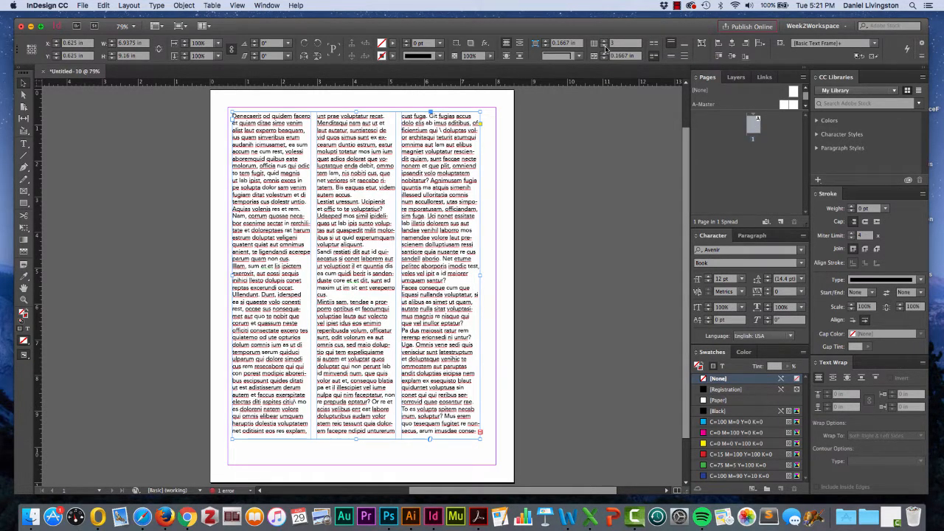
left_click(605, 47)
left_click(605, 47)
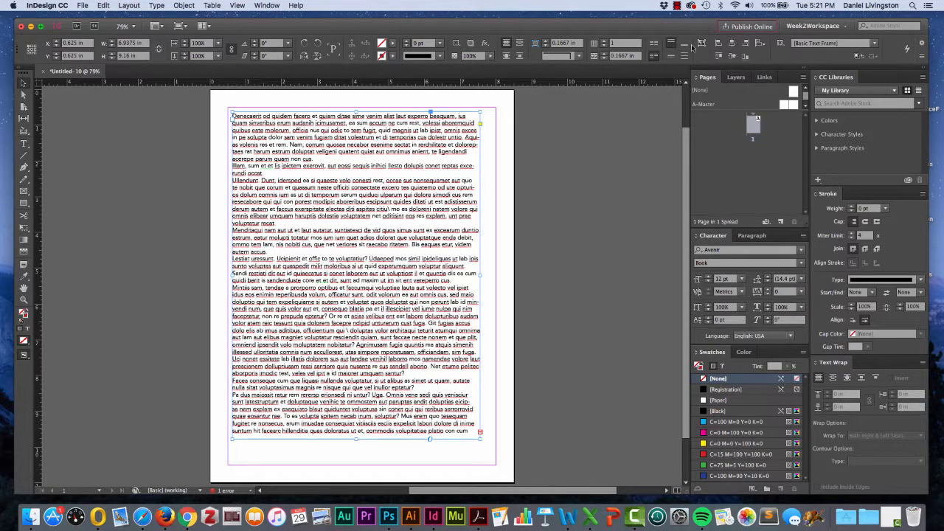
left_click(157, 6)
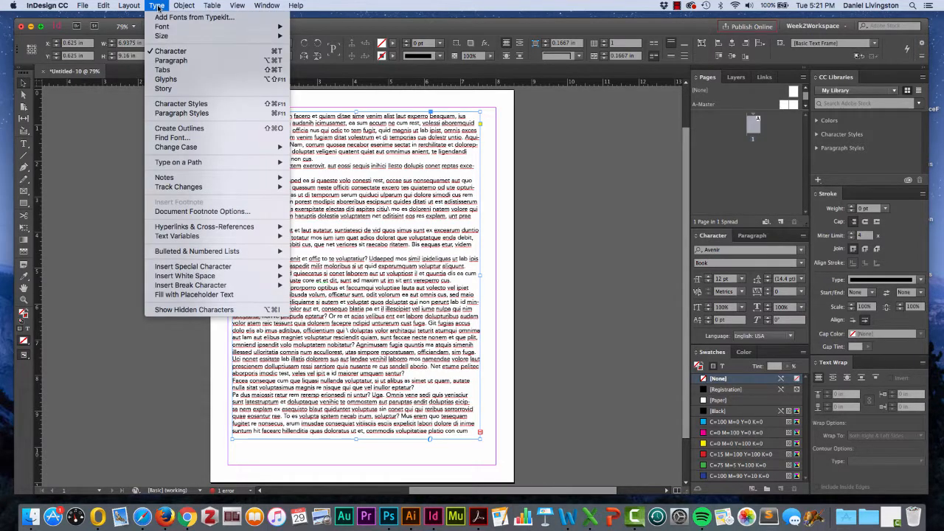
left_click(117, 101)
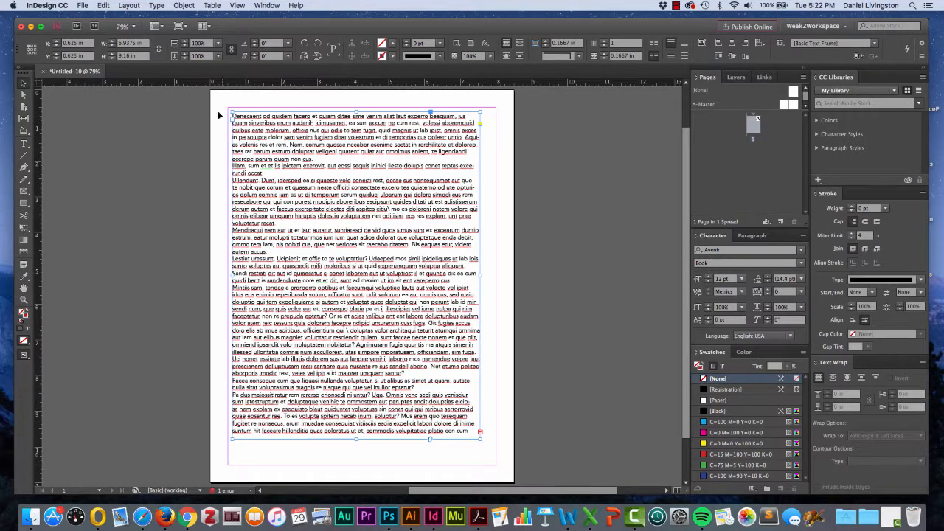
- Move the text frame to about X 1.0625 in, Y 1.26 in, and select the text from its third line to the first paragraph's end
left_click_drag(273, 145, 288, 167)
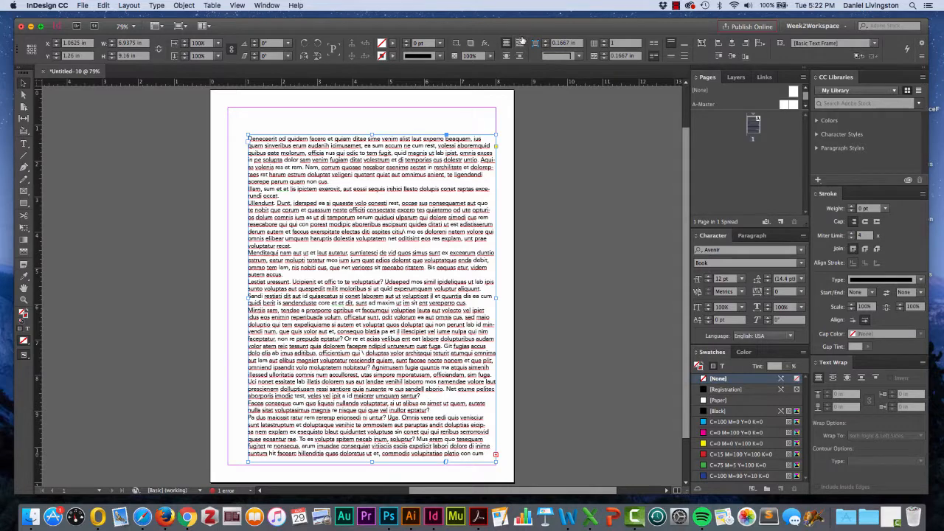
double_click(312, 155)
left_click_drag(301, 152, 396, 184)
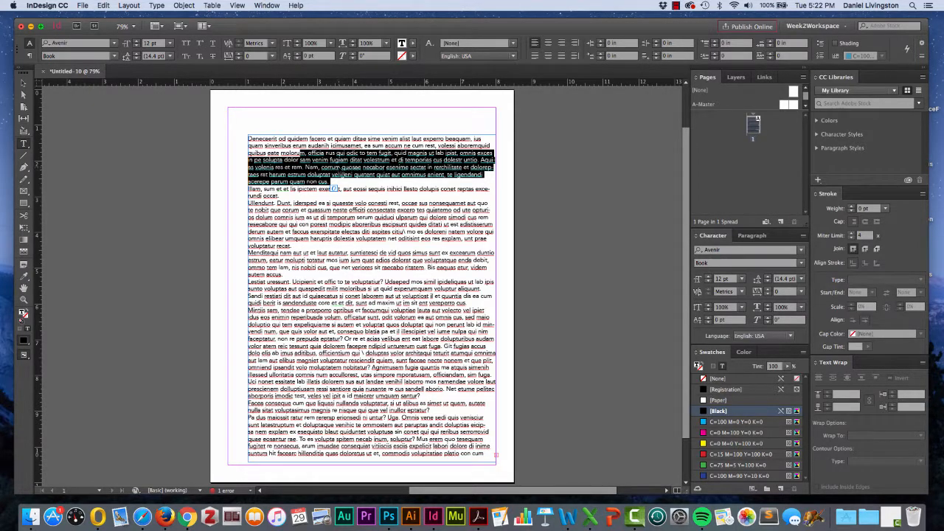
- Check the font family and style options for the selected text, and try a 14 pt size before restoring 12 pt
left_click(113, 44)
left_click(113, 43)
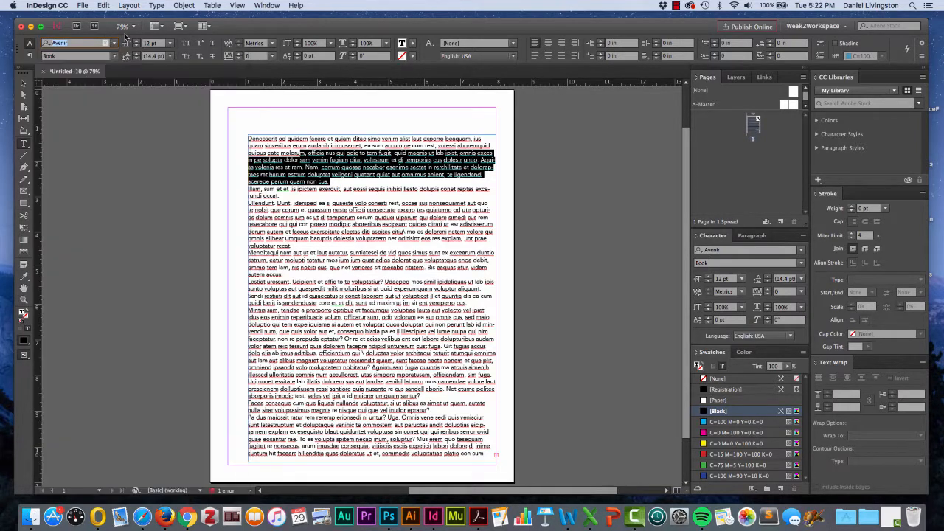
left_click(113, 56)
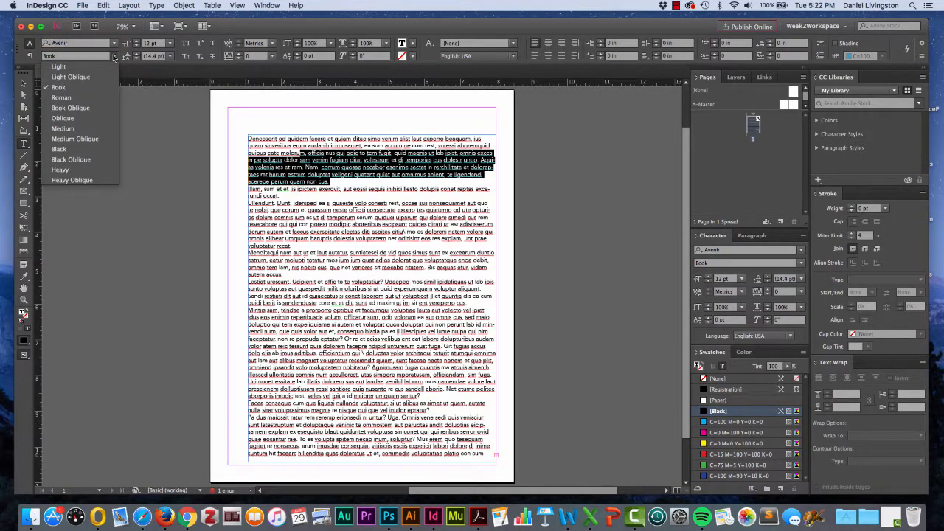
left_click(114, 56)
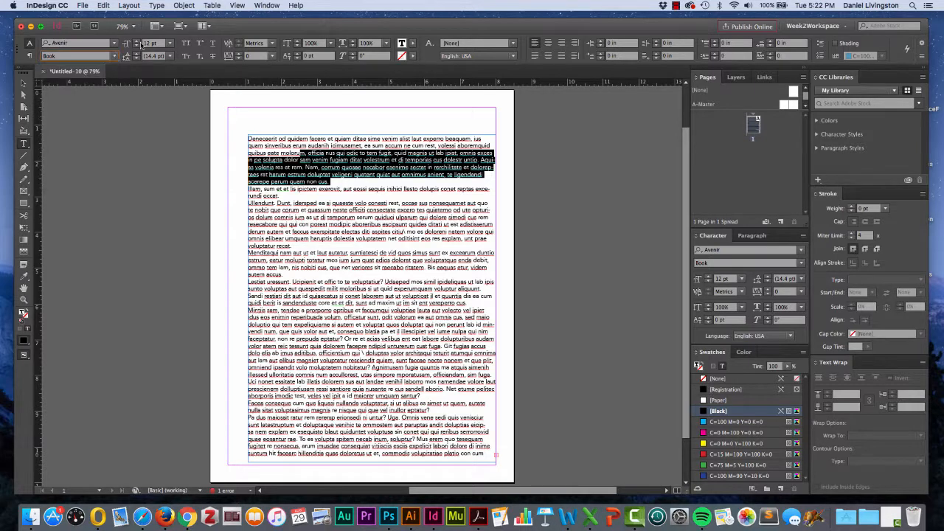
left_click(136, 41)
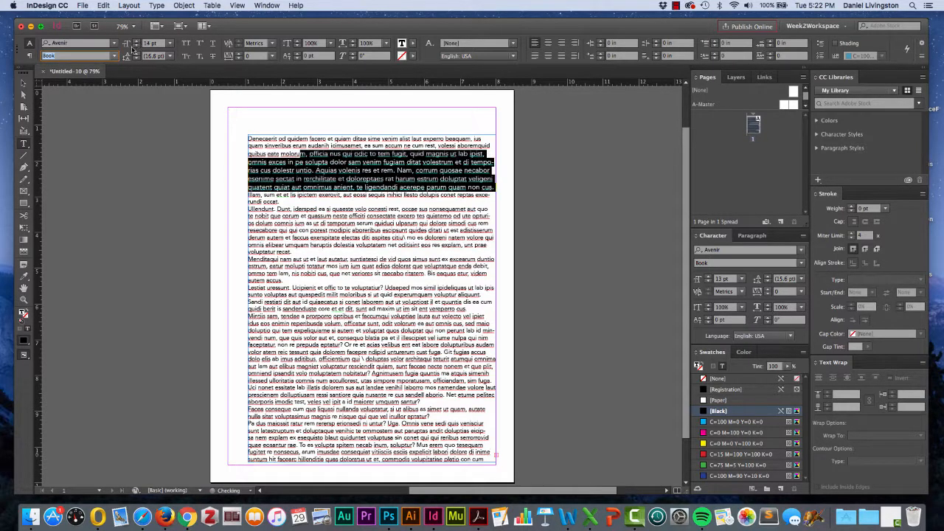
left_click(136, 47)
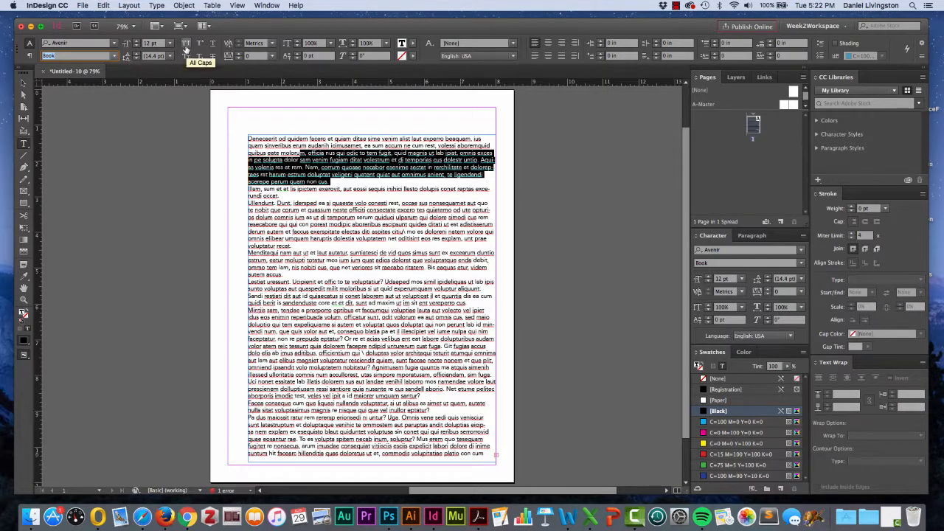
- Try All Caps, Superscript, Subscript and Small Caps one by one on the selected text, switching each off again
left_click(186, 44)
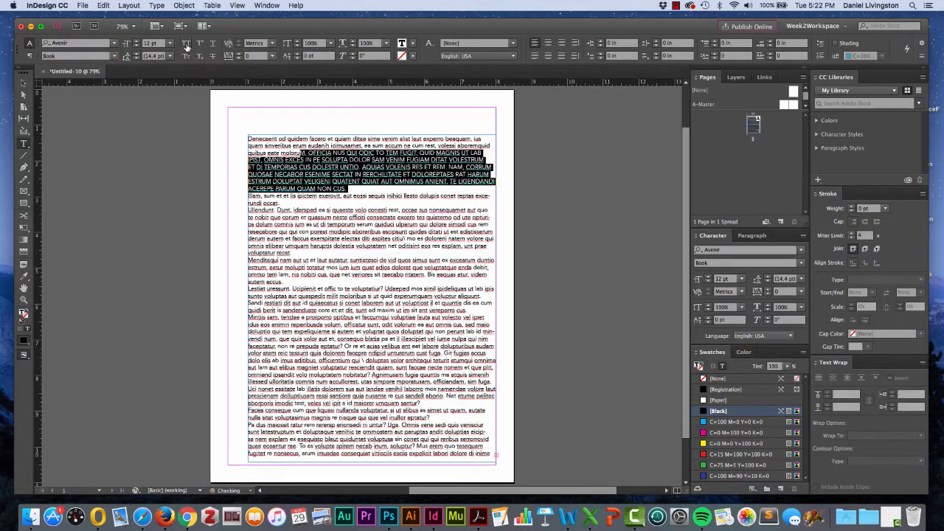
left_click(187, 46)
left_click(199, 44)
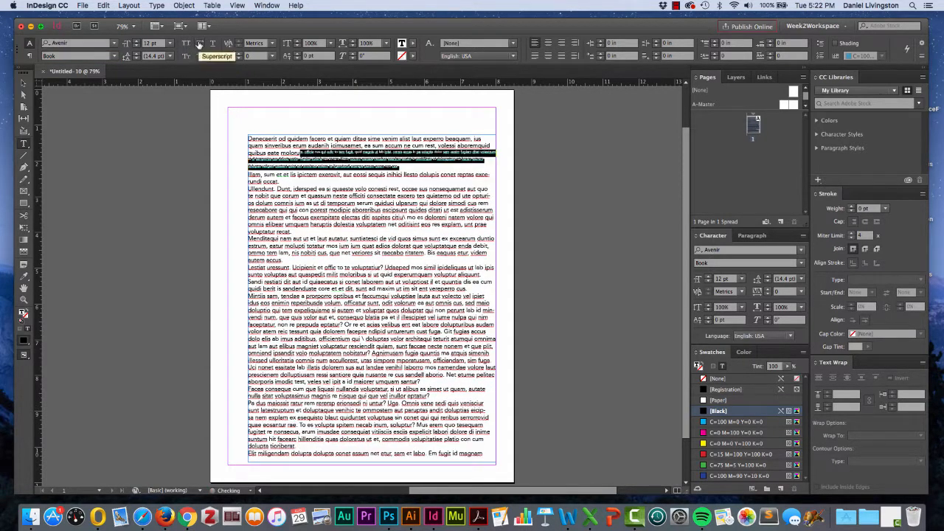
left_click(199, 44)
left_click(199, 57)
left_click(199, 57)
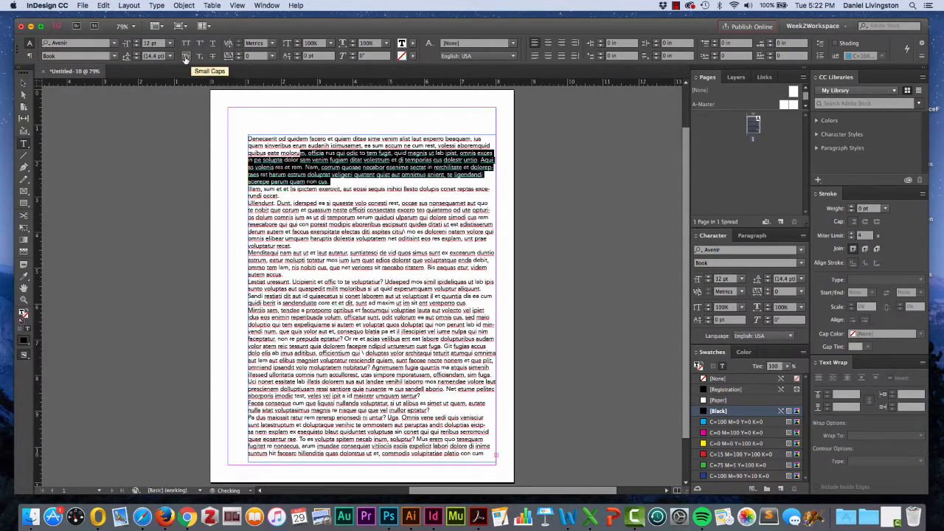
left_click(186, 57)
left_click(186, 58)
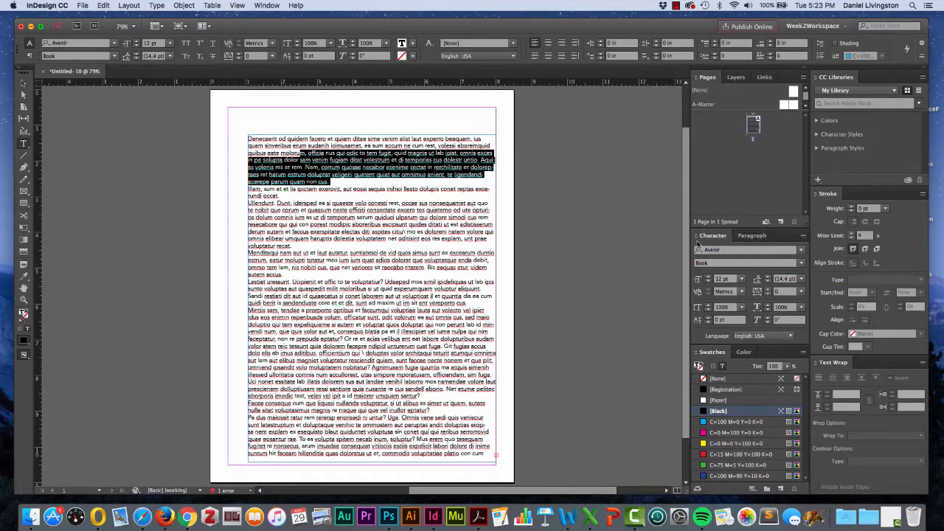
- Try right alignment and a left indent on the first paragraph, restoring left alignment and a 0 in indent
left_click(561, 44)
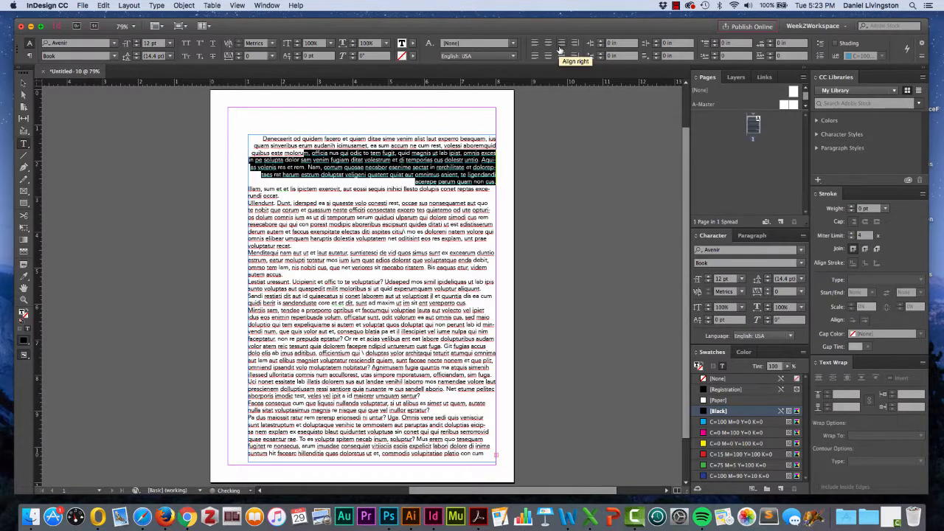
left_click(536, 44)
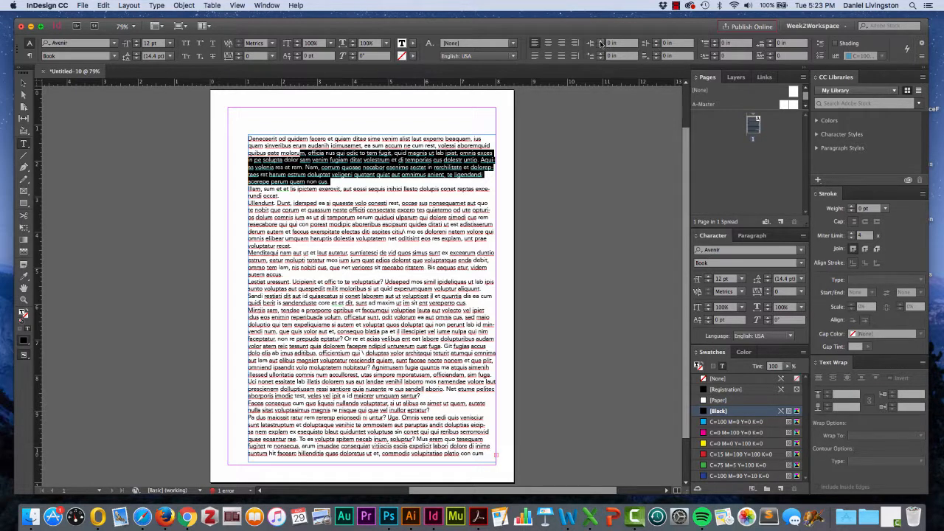
left_click(602, 42)
left_click(601, 42)
left_click(602, 42)
left_click(600, 46)
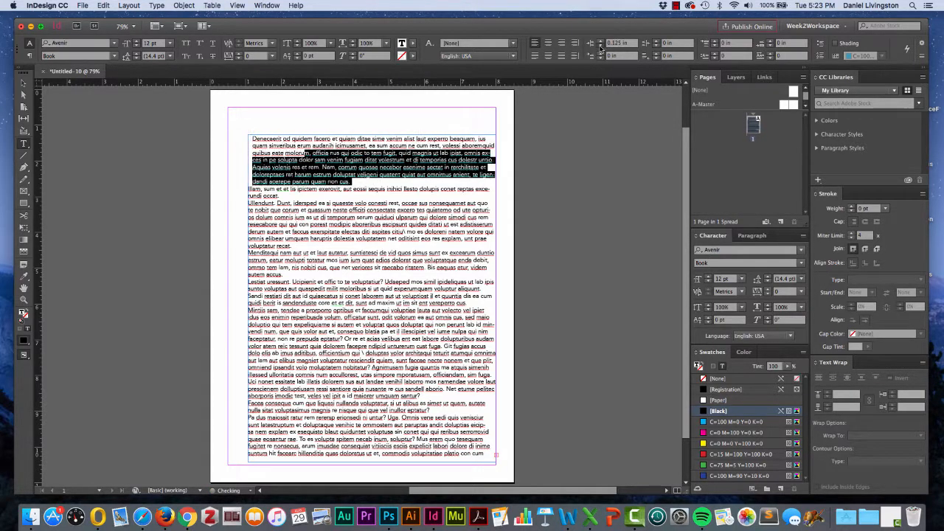
left_click(600, 45)
left_click(600, 45)
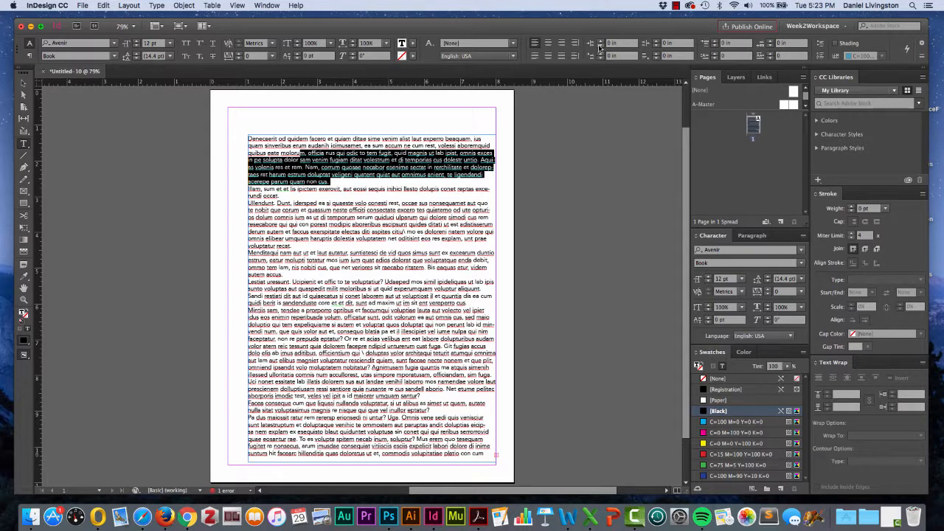